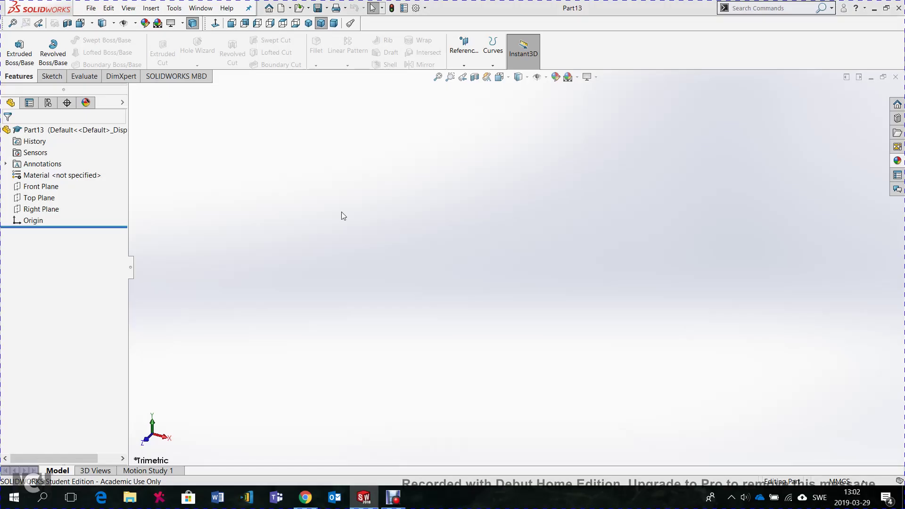
Step: Start Sketch1 on the Top Plane and draw a center rectangle anchored at the origin
left_click(53, 76)
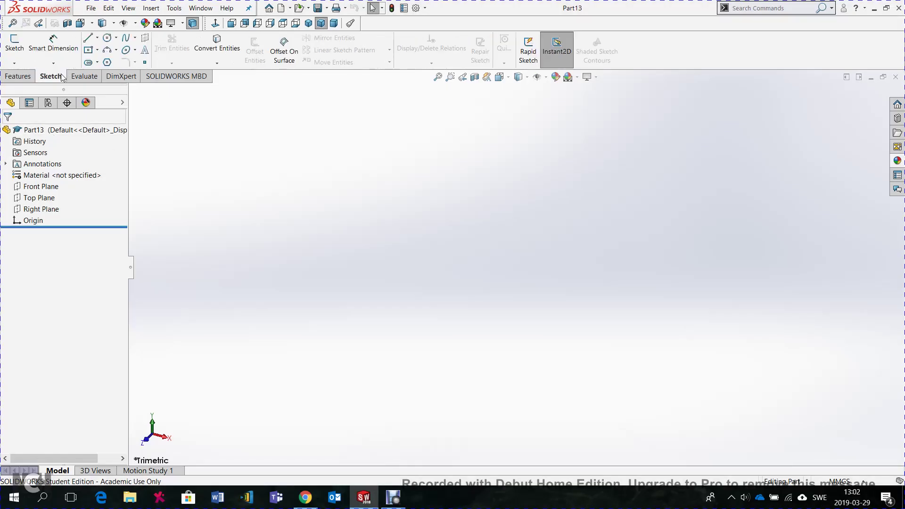
left_click(21, 44)
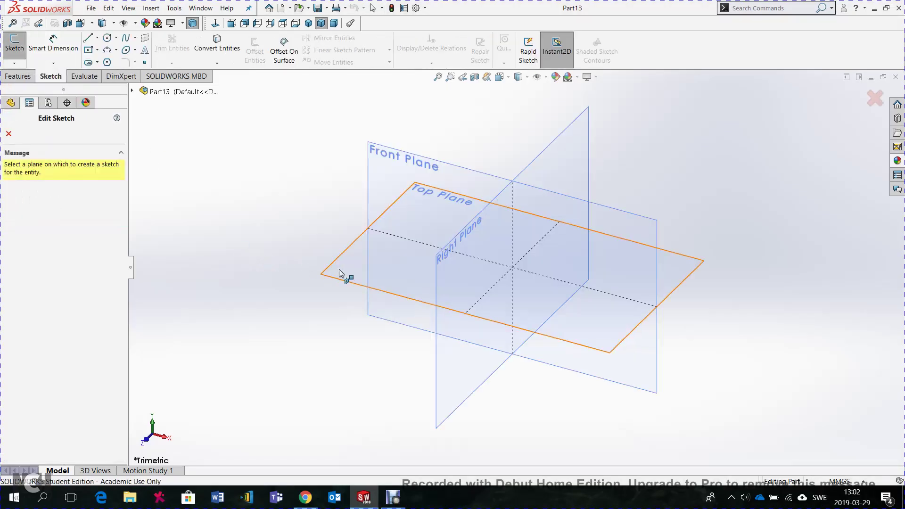
left_click(345, 275)
left_click(88, 50)
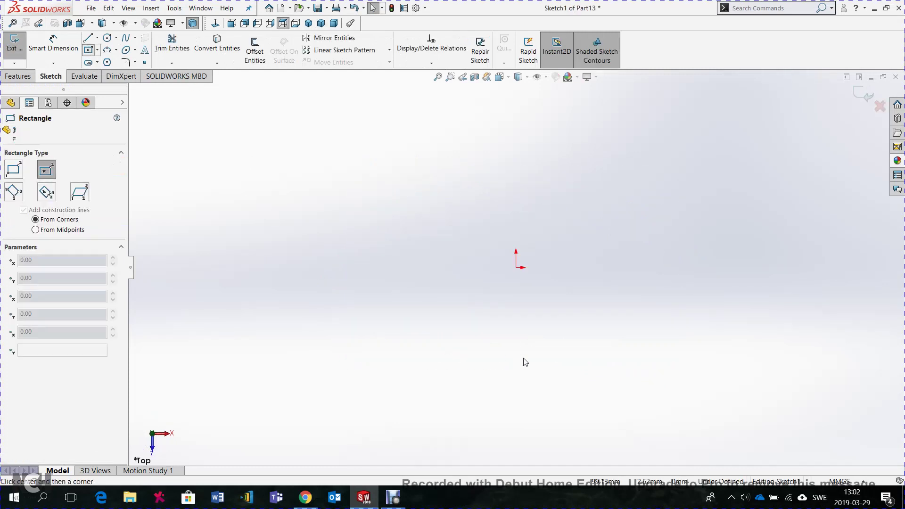
left_click(515, 267)
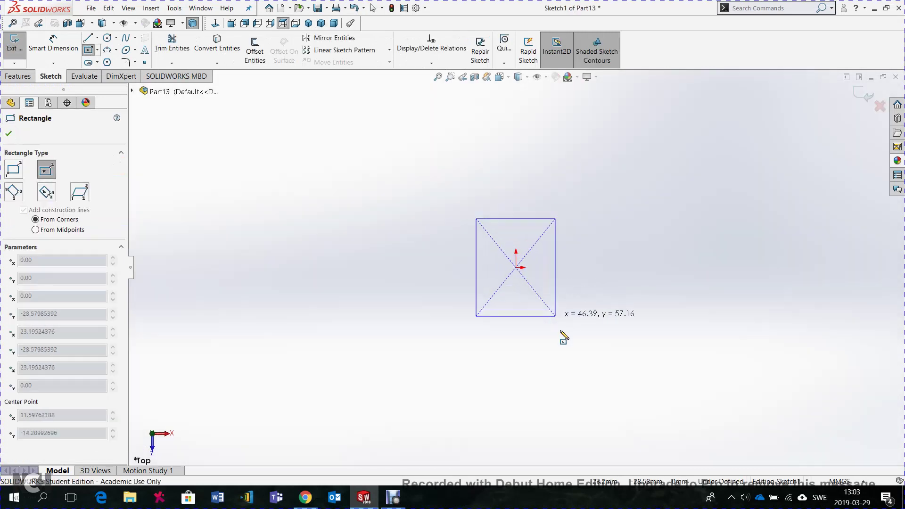
left_click(571, 344)
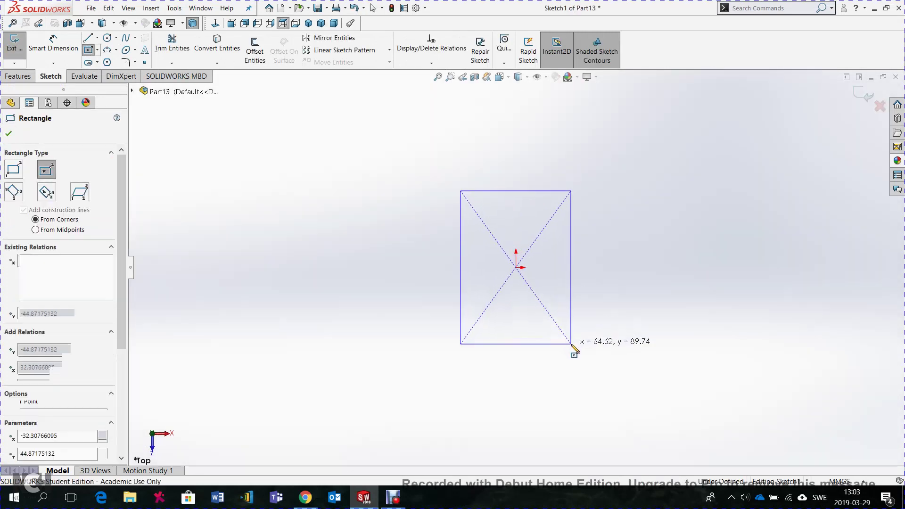
left_click(9, 133)
left_click(53, 45)
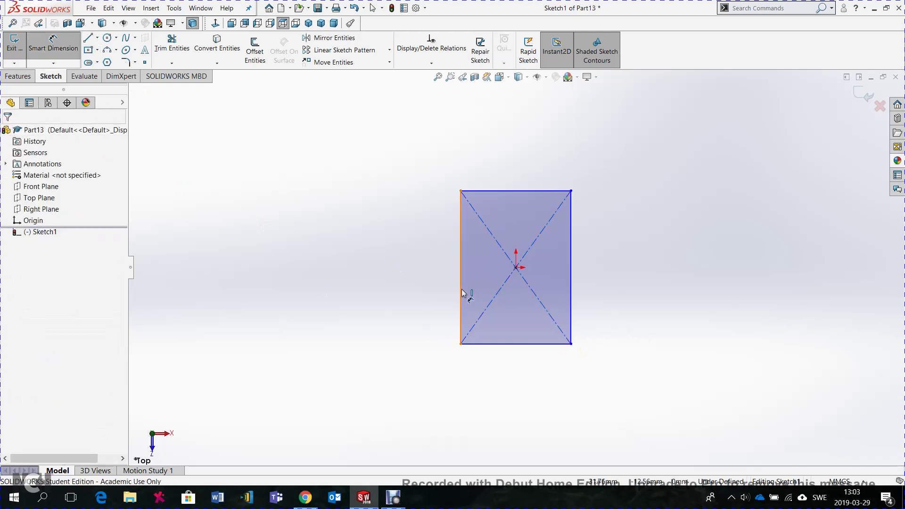
Step: Dimension the rectangle's left edge to 30 mm and its bottom edge to 20 mm
left_click(459, 295)
left_click(434, 295)
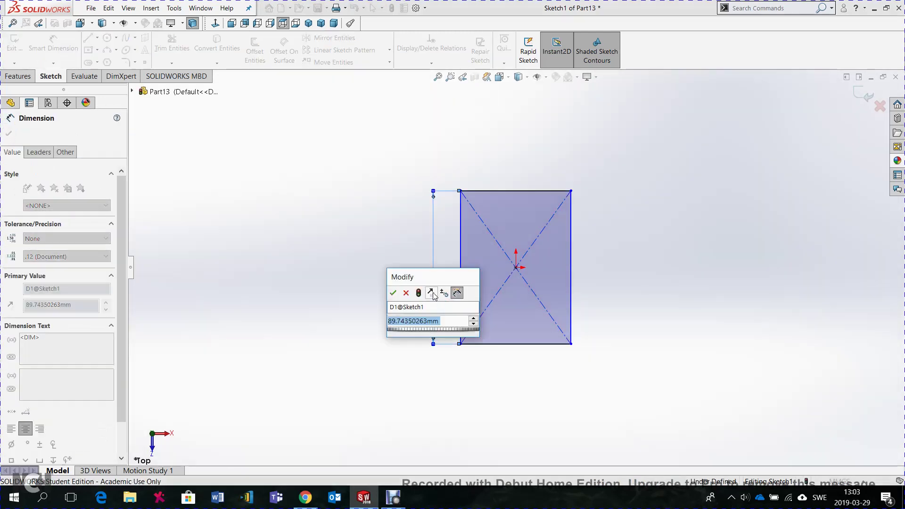
type("30")
key("Return")
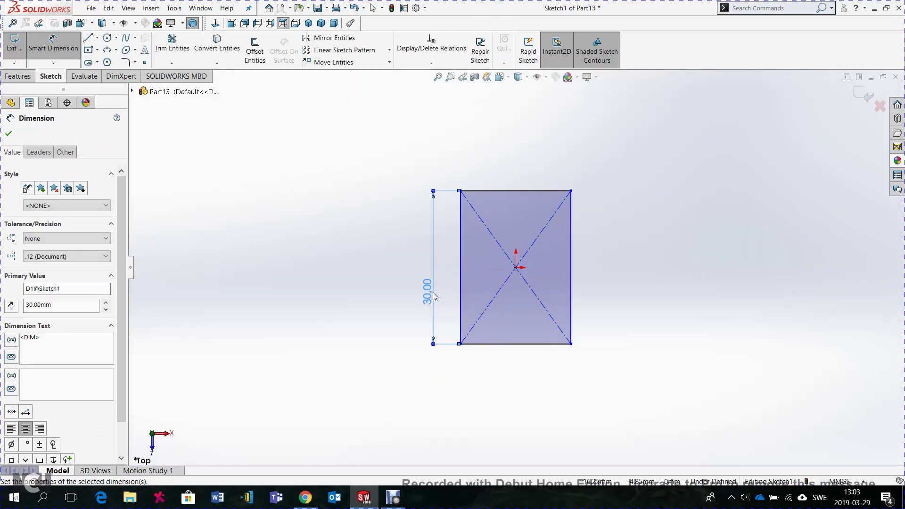
left_click(492, 344)
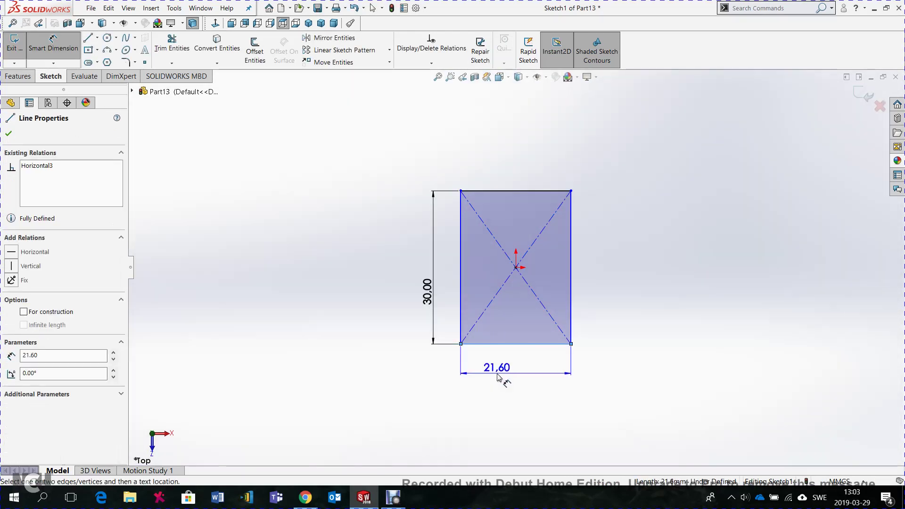
left_click(495, 371)
type("20")
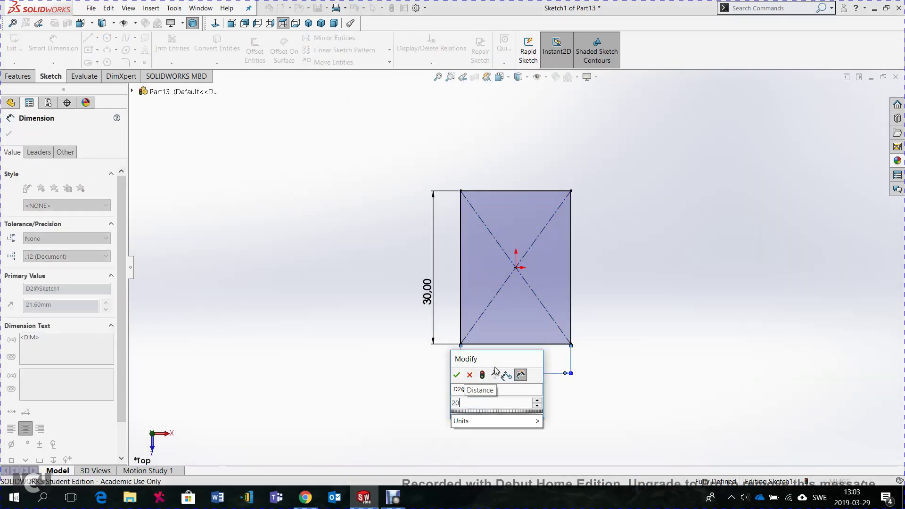
key("Return")
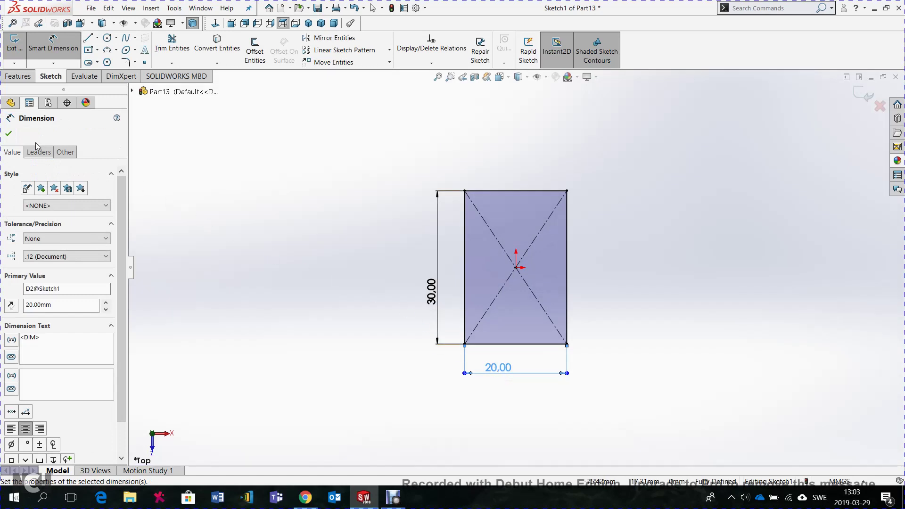
left_click(9, 134)
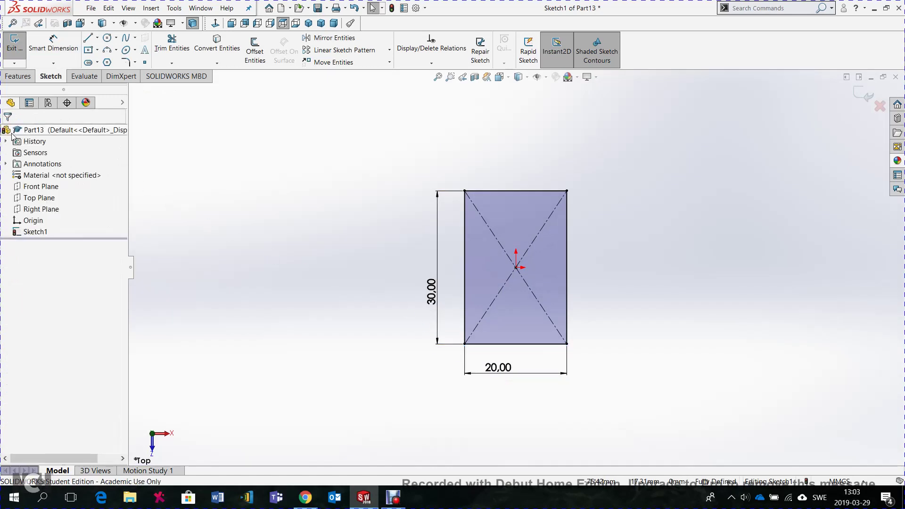
Step: Extrude Sketch1 into Boss-Extrude1 with a depth of 4 mm
left_click(13, 51)
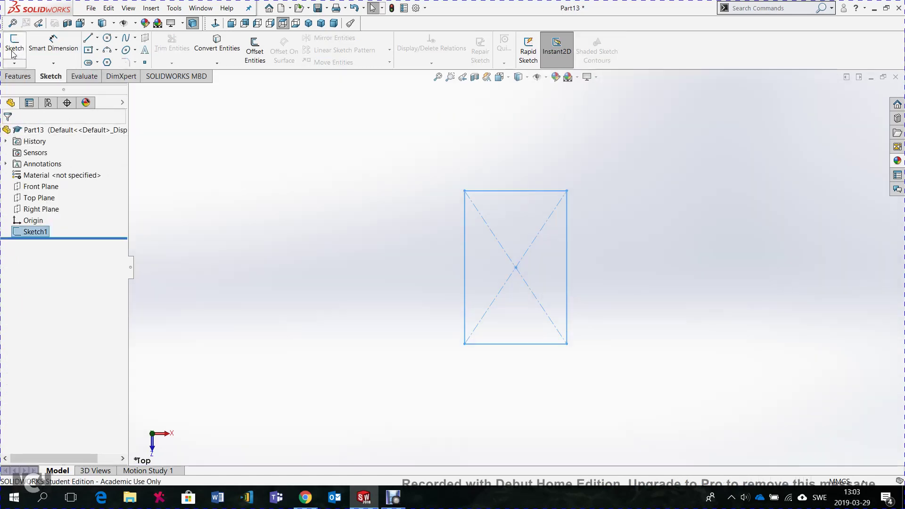
left_click(25, 78)
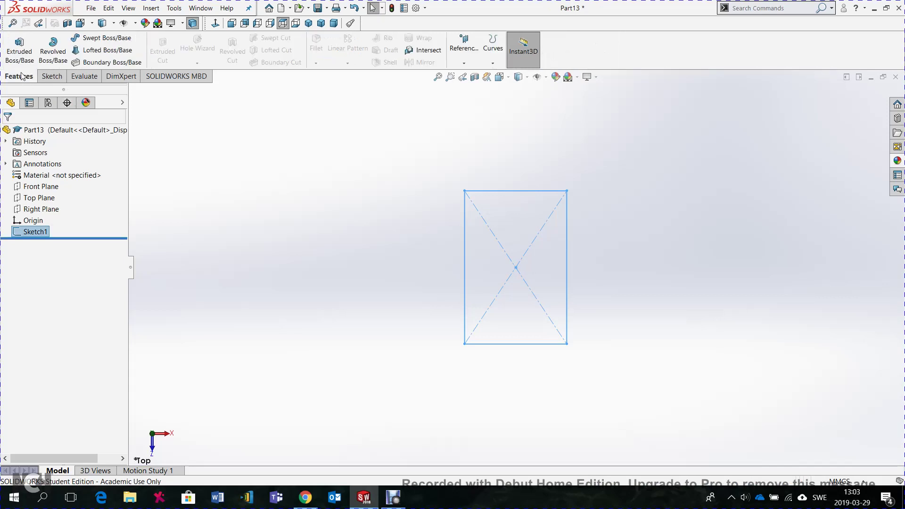
left_click(20, 52)
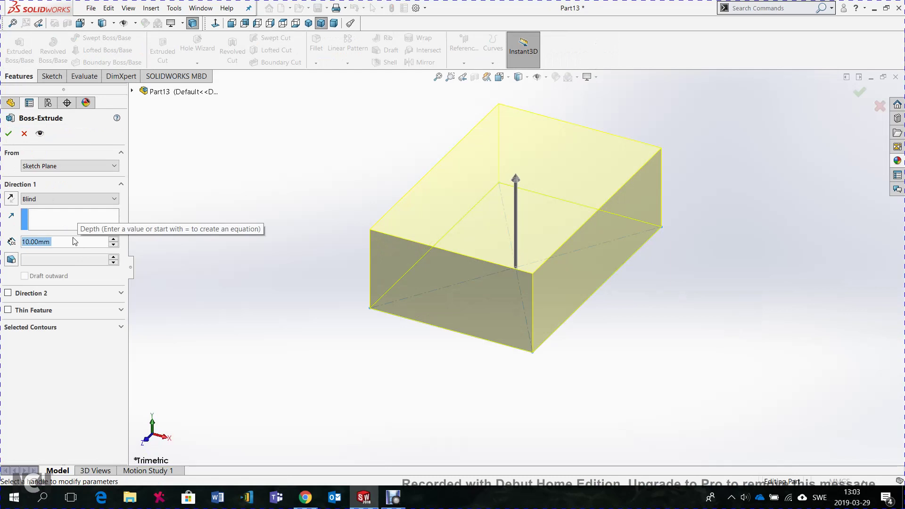
type("4")
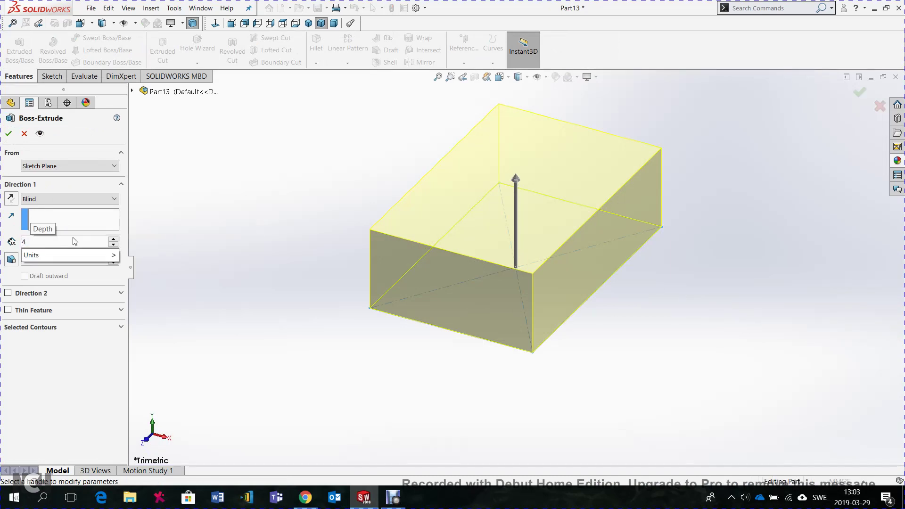
left_click(83, 390)
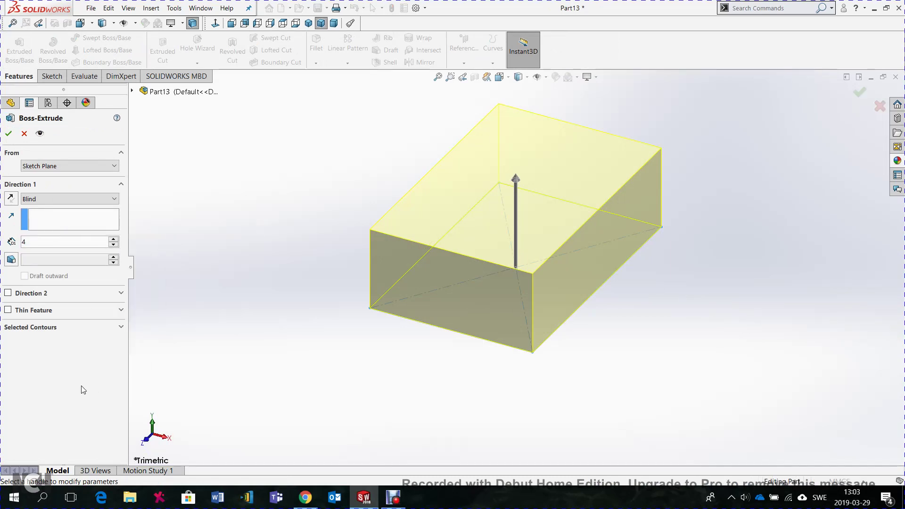
left_click(8, 135)
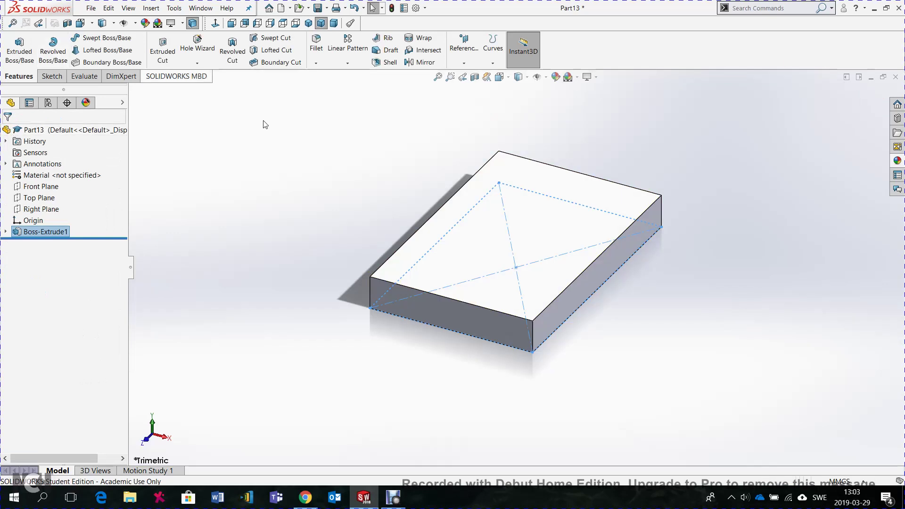
Step: Create Fillet1 with a 5 mm radius on all four vertical corner edges of the block
left_click(315, 42)
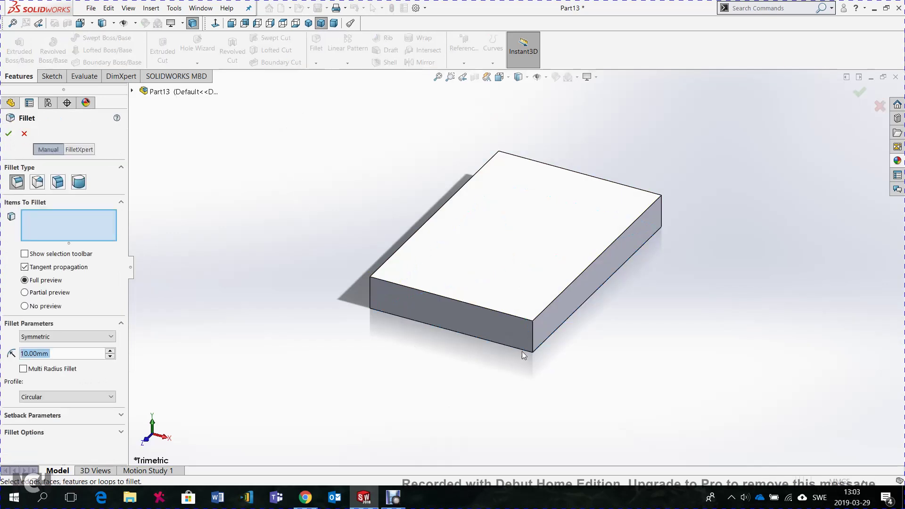
left_click(533, 346)
middle_click_drag(364, 376, 442, 382)
left_click(542, 312)
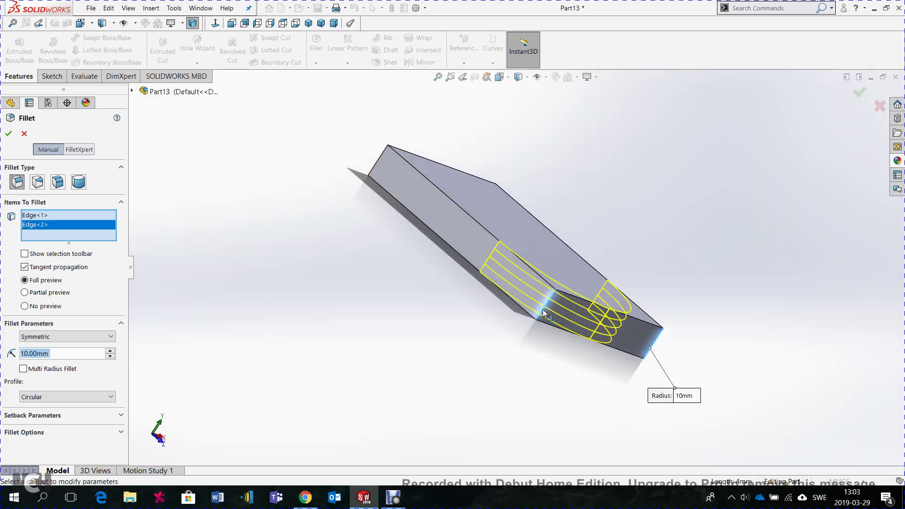
middle_click_drag(369, 304, 490, 478)
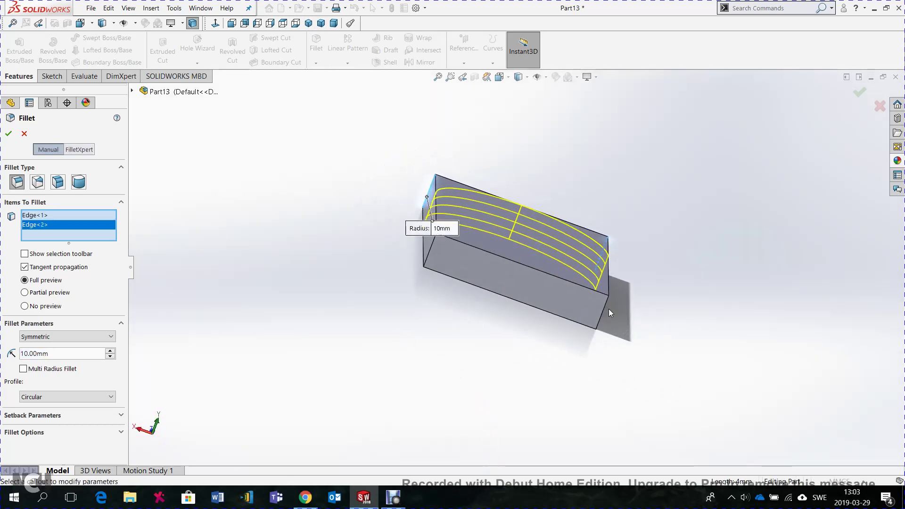
left_click(603, 312)
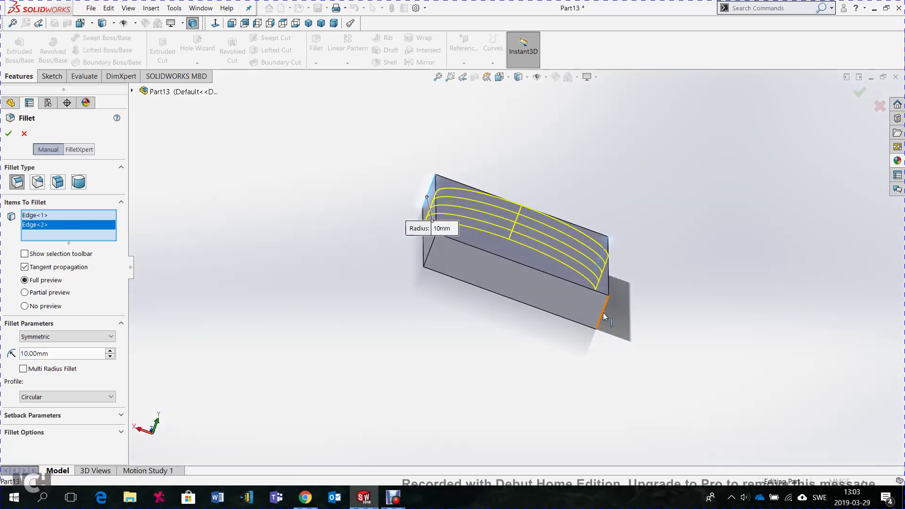
left_click(429, 256)
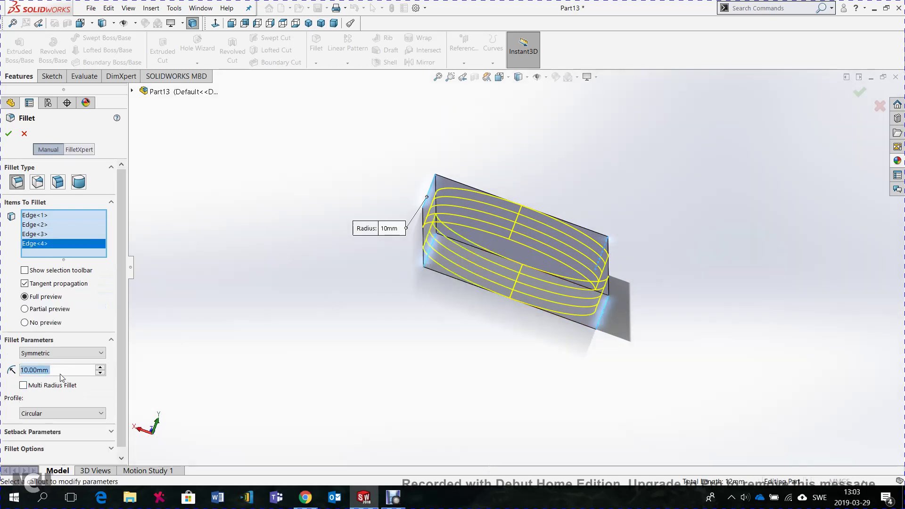
type("5")
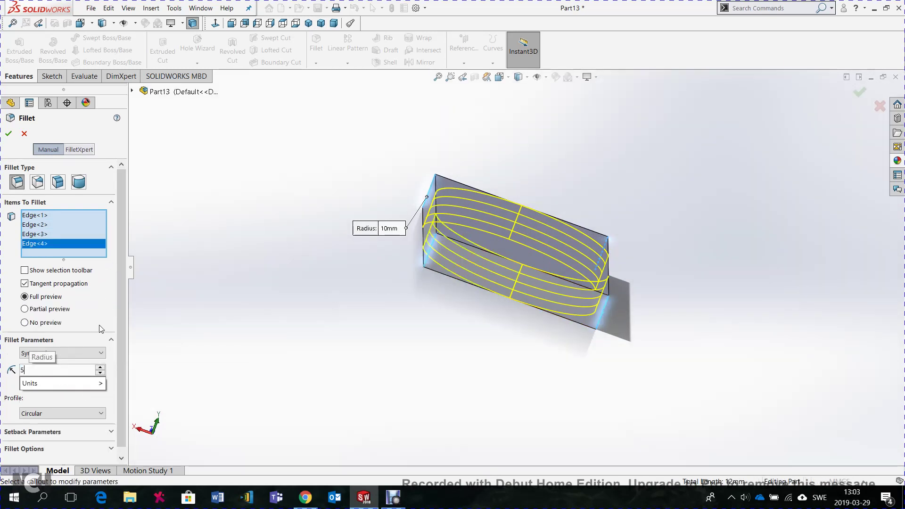
left_click(101, 326)
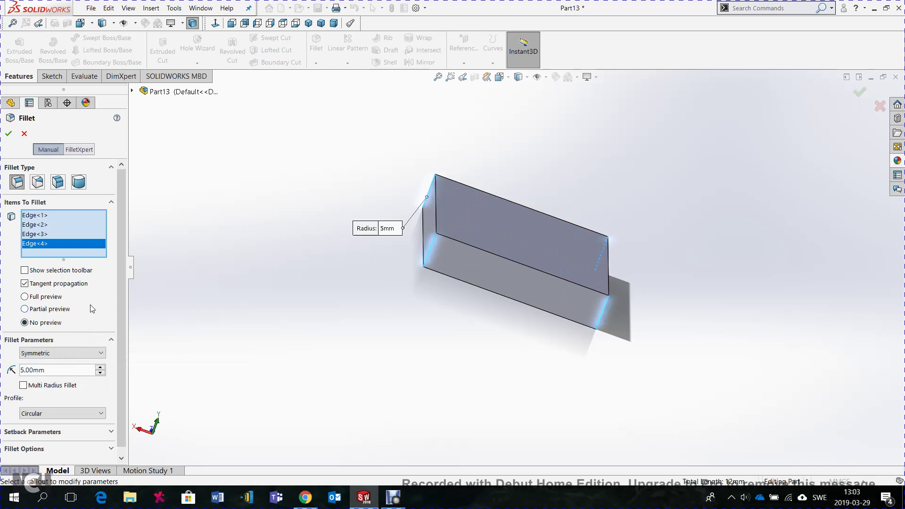
left_click(25, 296)
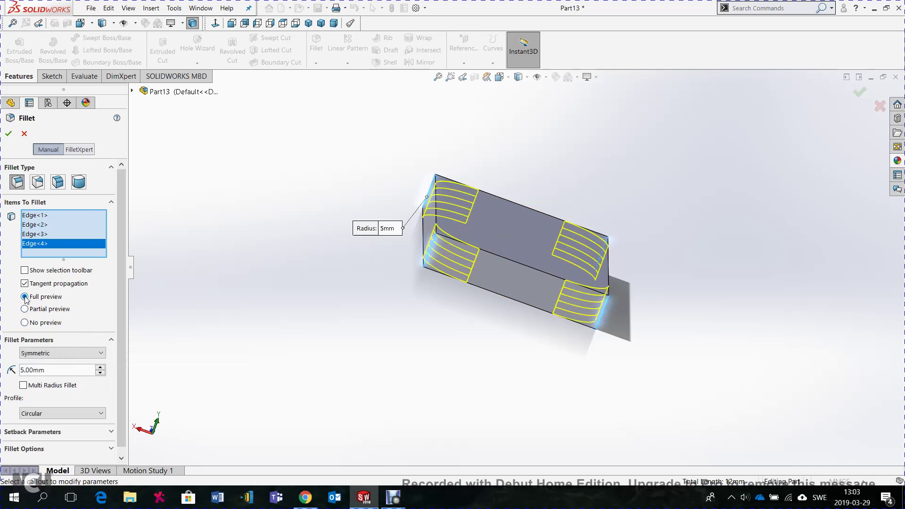
left_click(9, 134)
mouse_move(667, 236)
middle_mouse_down()
mouse_move(660, 325)
mouse_move(652, 329)
middle_mouse_up()
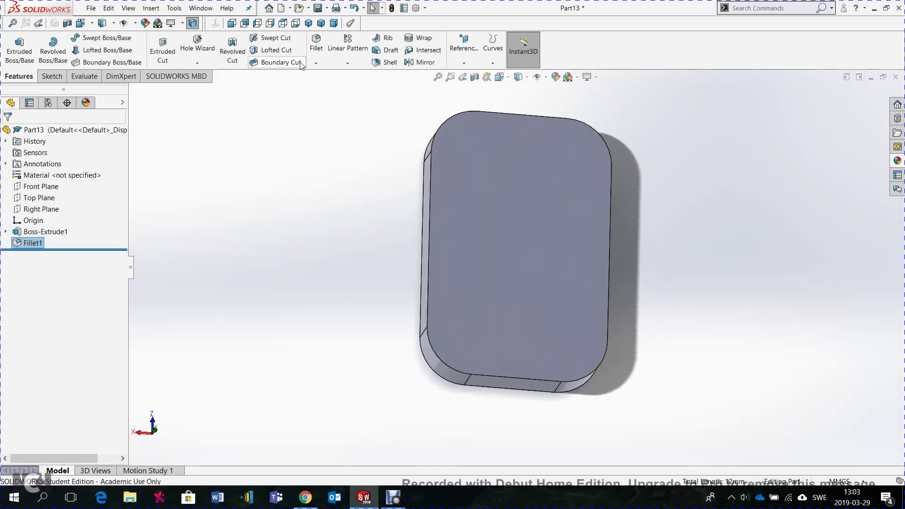
Step: Create Fillet2 with a 2 mm radius, selecting the block's top and bottom faces
left_click(316, 45)
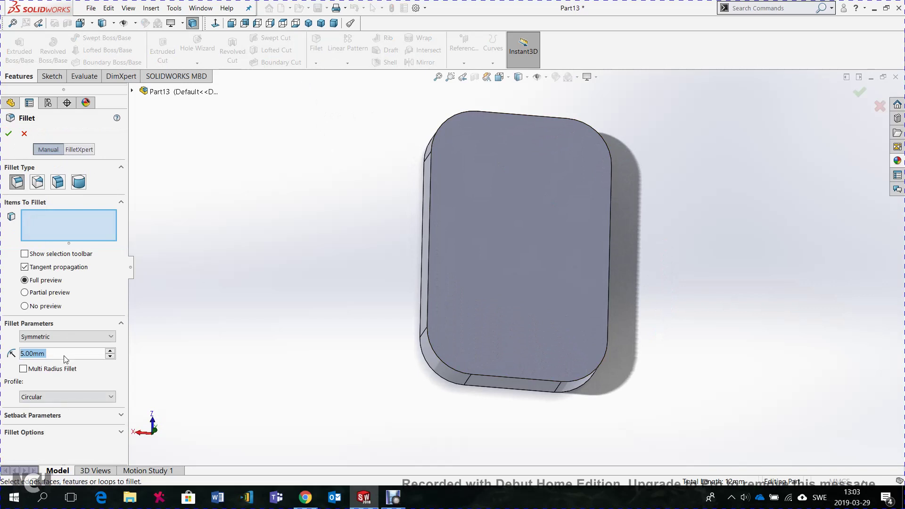
type("2")
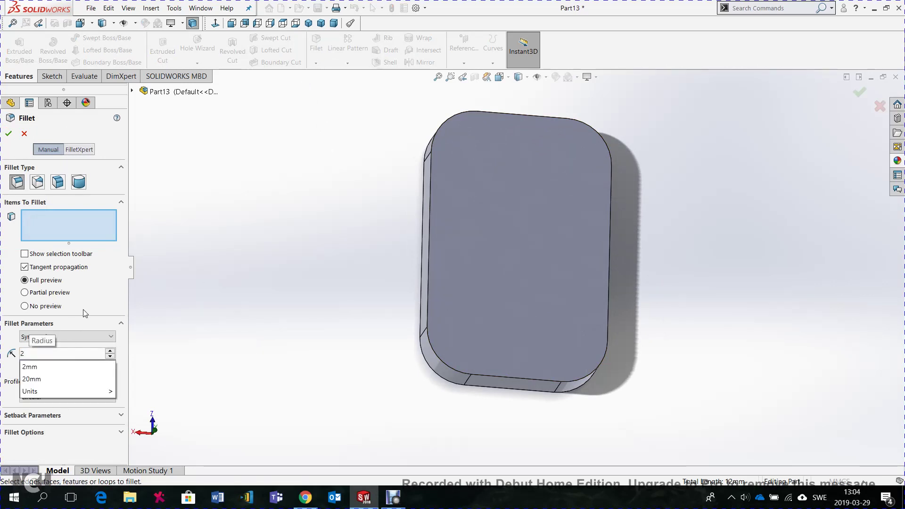
key("Return")
left_click(98, 295)
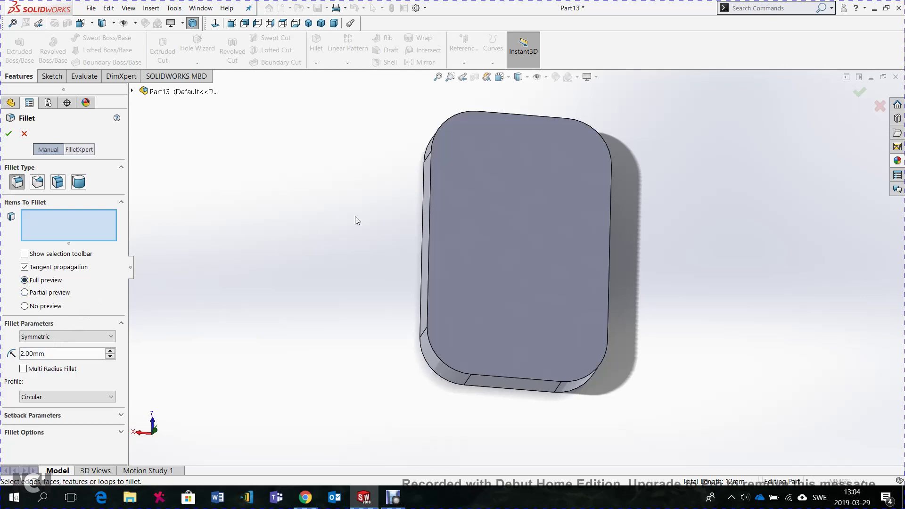
left_click(514, 193)
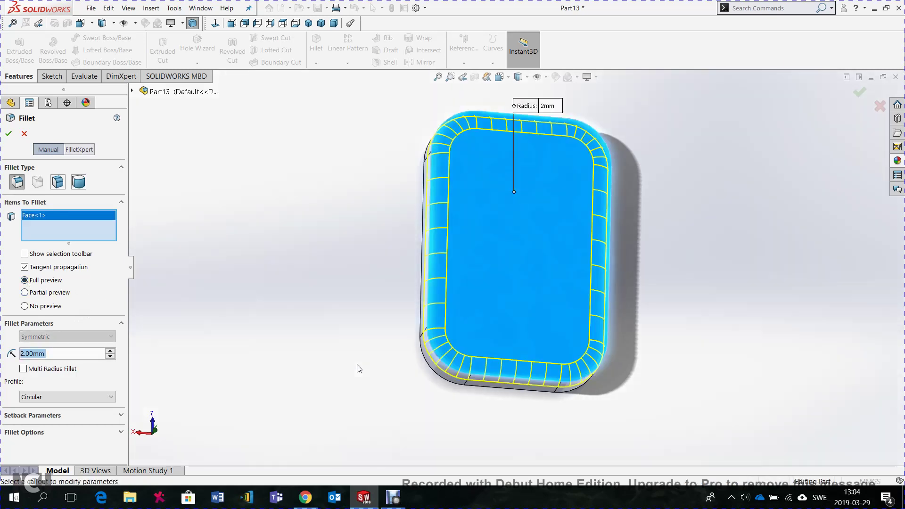
middle_click_drag(363, 365, 461, 158)
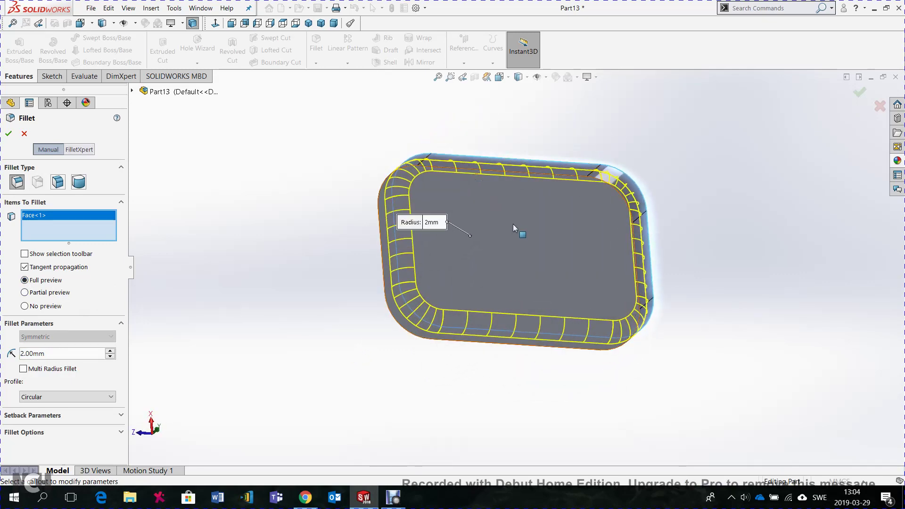
left_click(513, 224)
mouse_move(513, 225)
middle_mouse_down()
mouse_move(691, 142)
mouse_move(656, 373)
middle_mouse_up()
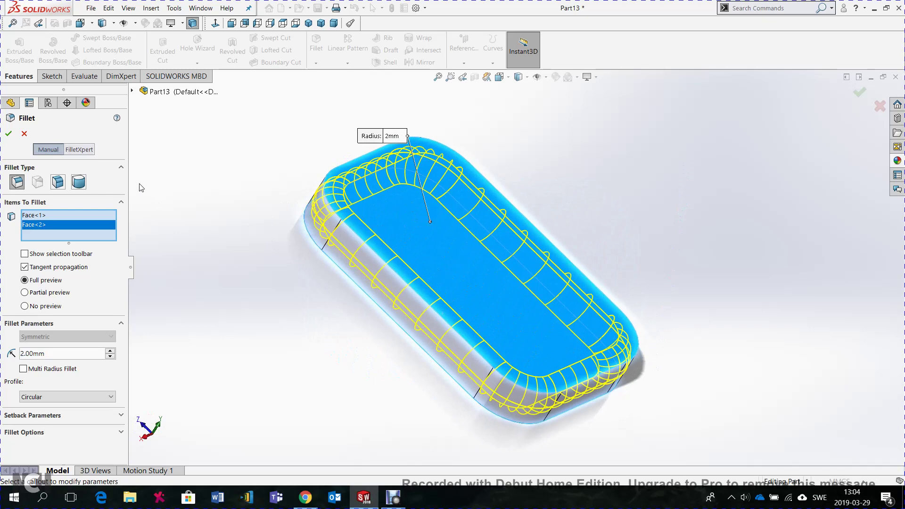
left_click(10, 136)
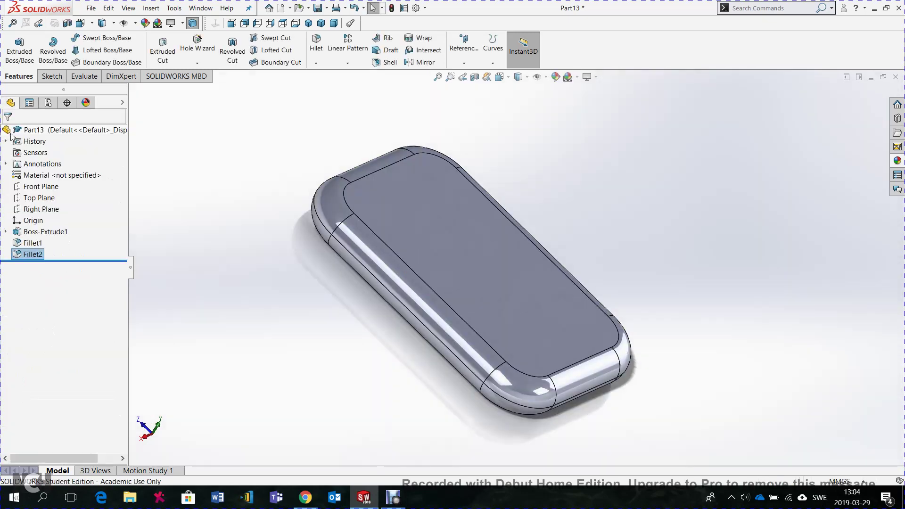
Step: Create Shell1 with 0.5 mm walls, removing the block's top face
mouse_move(688, 287)
middle_mouse_down()
mouse_move(609, 282)
mouse_move(554, 138)
middle_mouse_up()
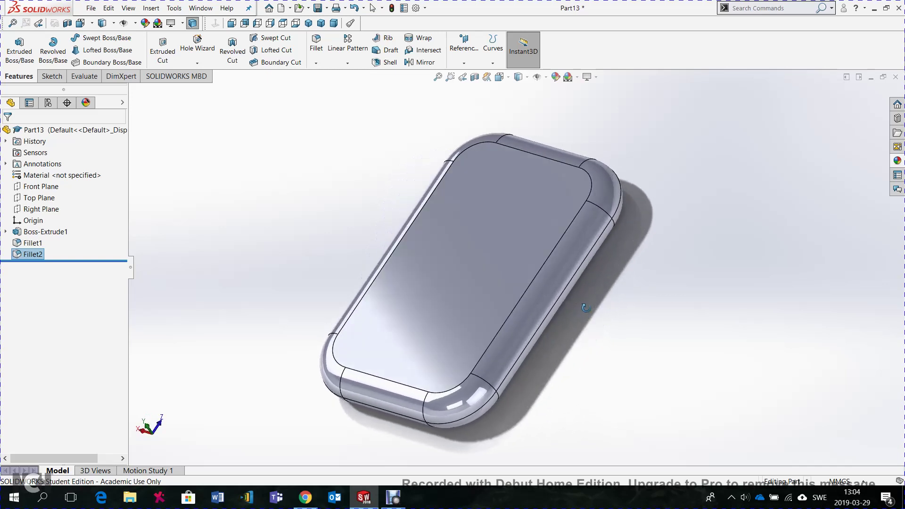
left_click(386, 62)
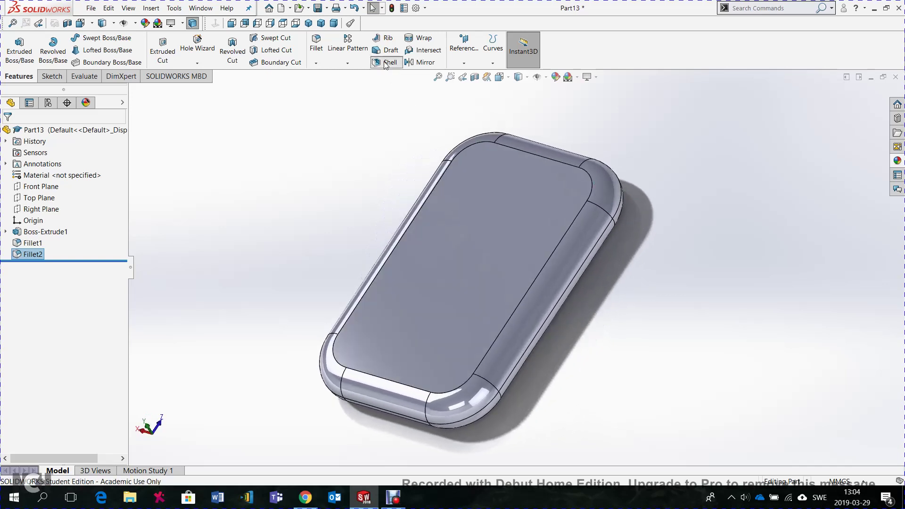
left_click(484, 193)
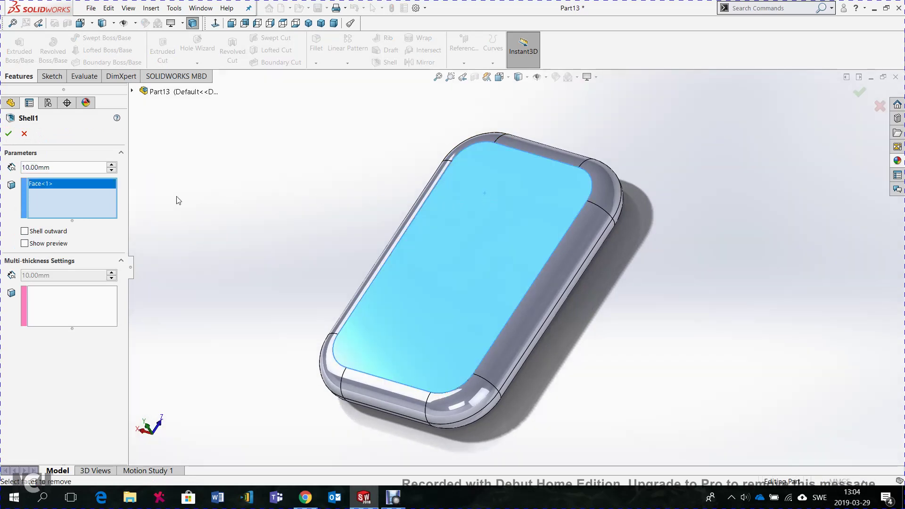
left_click(54, 167)
type("0,5")
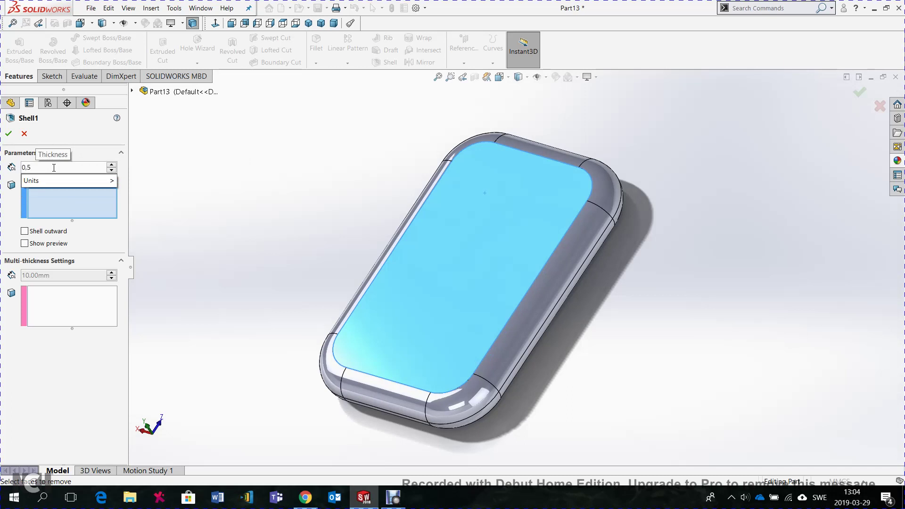
key("Return")
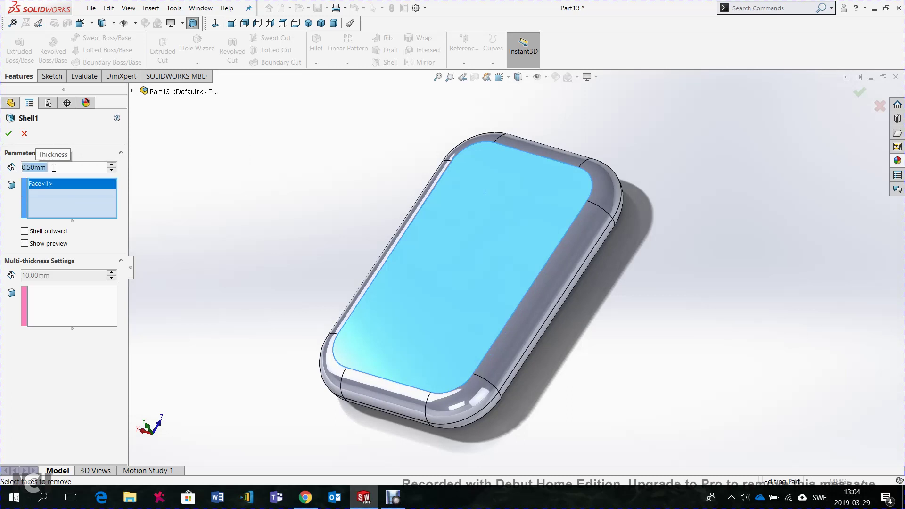
left_click(8, 134)
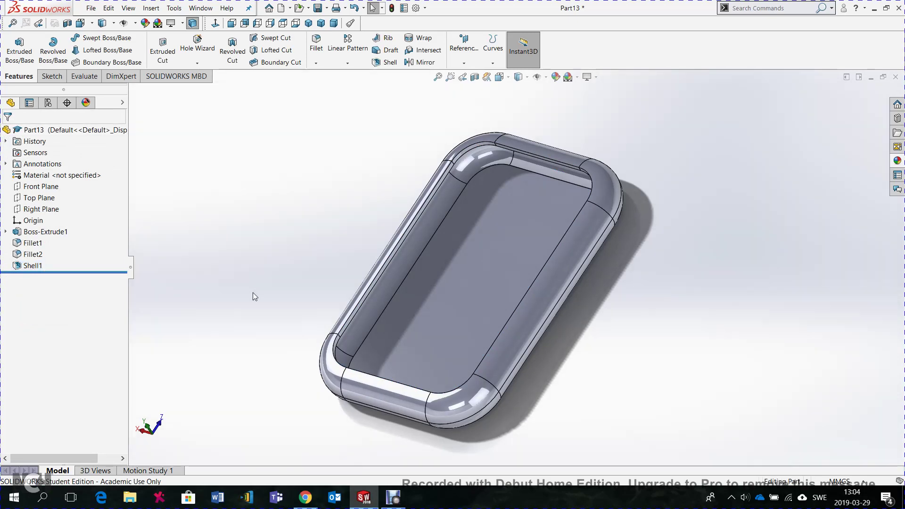
Step: Orbit the hollow case to inspect it from a front and a long diagonal view
mouse_move(249, 368)
middle_mouse_down()
mouse_move(257, 269)
mouse_move(286, 288)
middle_mouse_up()
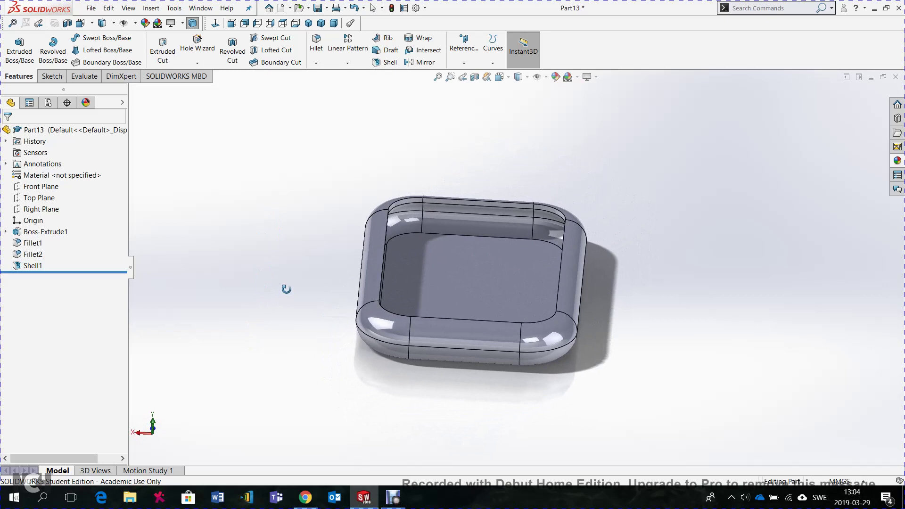
mouse_move(286, 289)
middle_mouse_down()
mouse_move(368, 282)
mouse_move(381, 335)
mouse_move(299, 332)
middle_mouse_up()
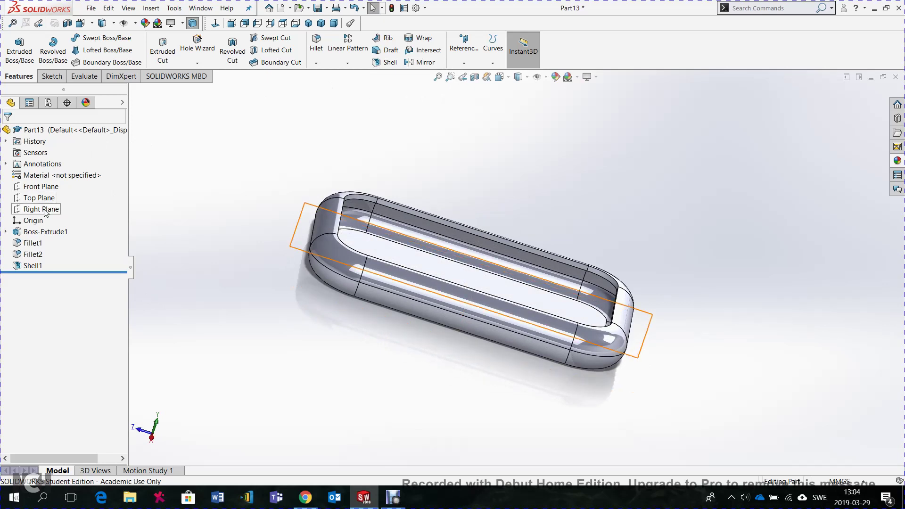
left_click(461, 65)
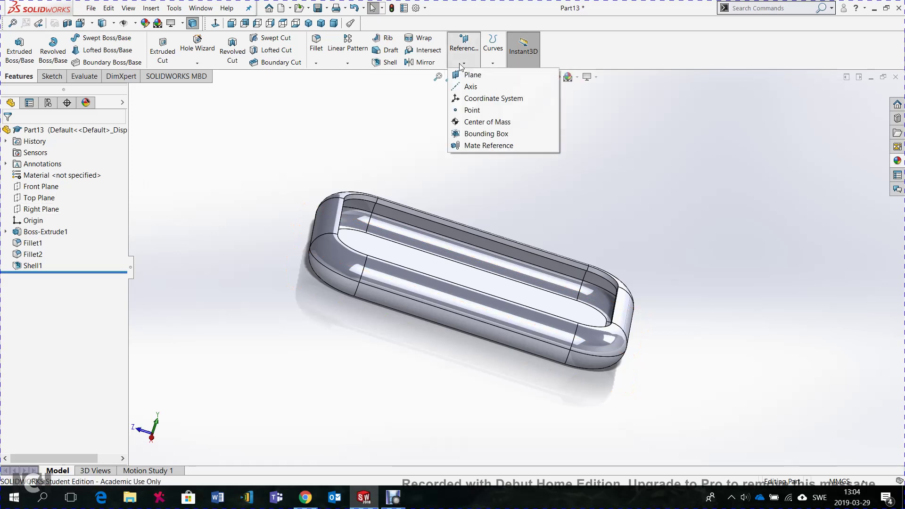
left_click(473, 77)
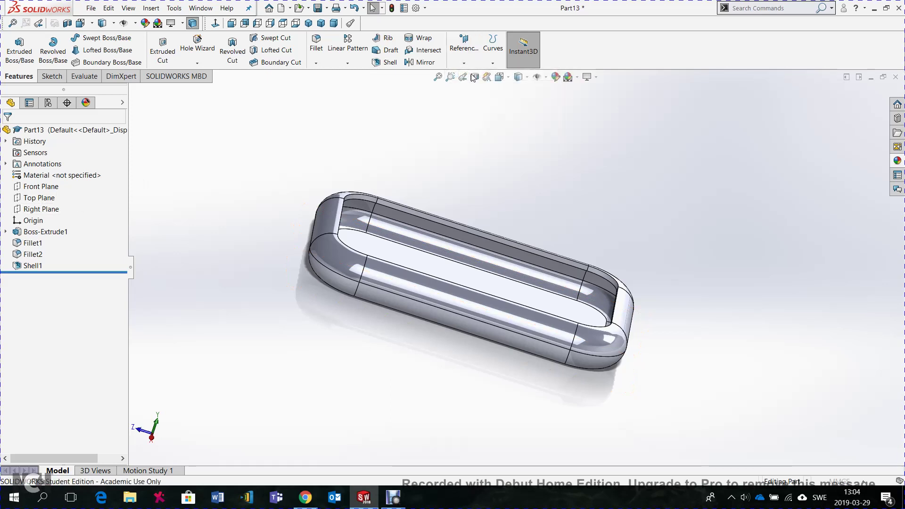
left_click(359, 283)
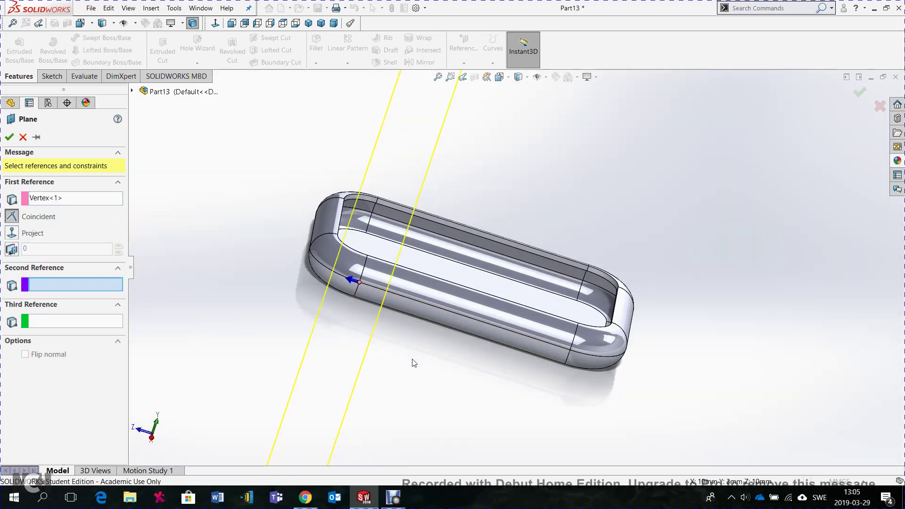
middle_click_drag(412, 363, 394, 367)
scroll(390, 374, "up", 3)
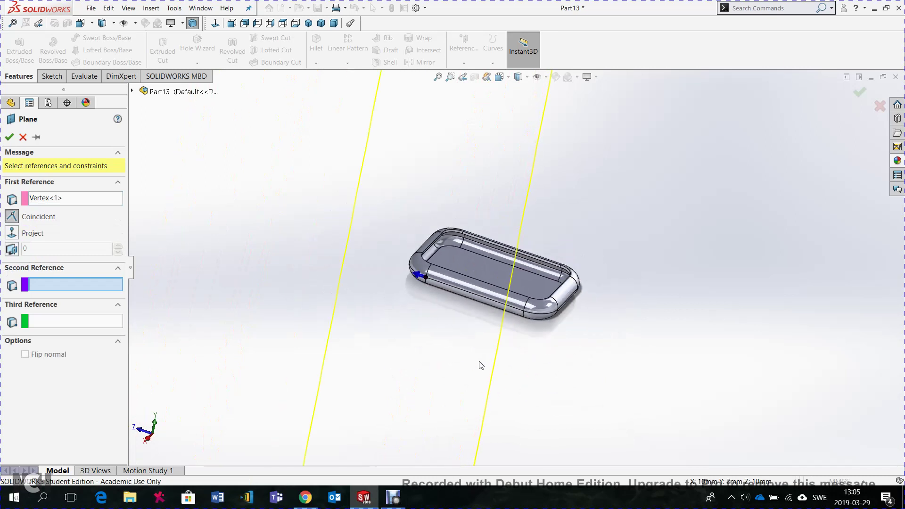
scroll(480, 365, "up", 3)
mouse_move(564, 361)
middle_mouse_down()
mouse_move(497, 373)
mouse_move(570, 352)
middle_mouse_up()
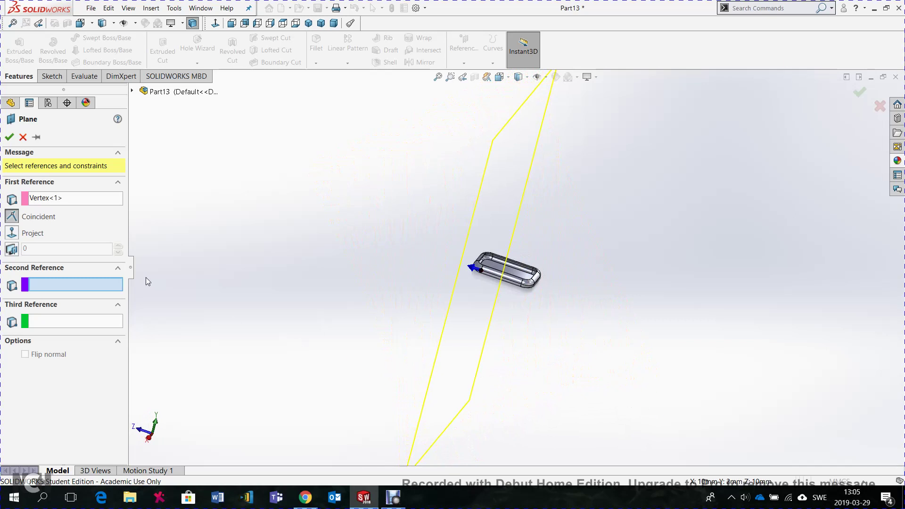
left_click(26, 136)
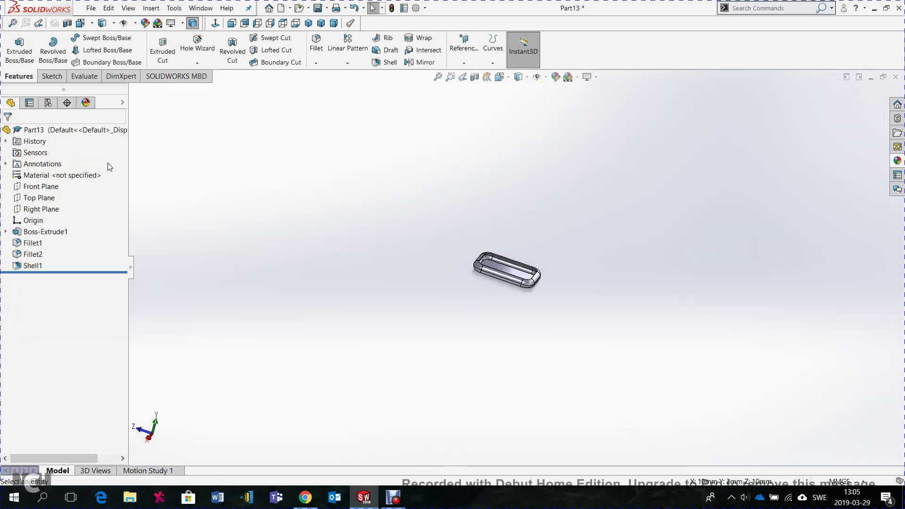
Step: Start a new reference plane with the Right Plane as its first reference
left_click(464, 63)
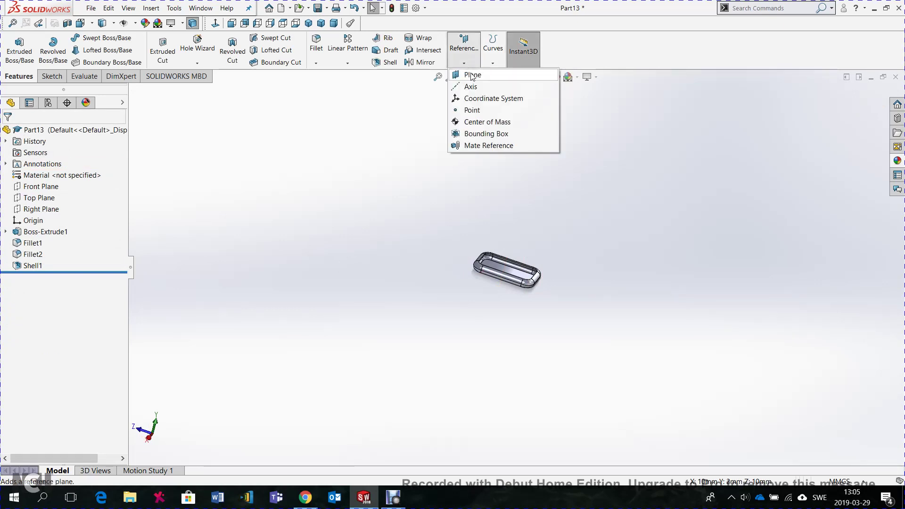
left_click(472, 75)
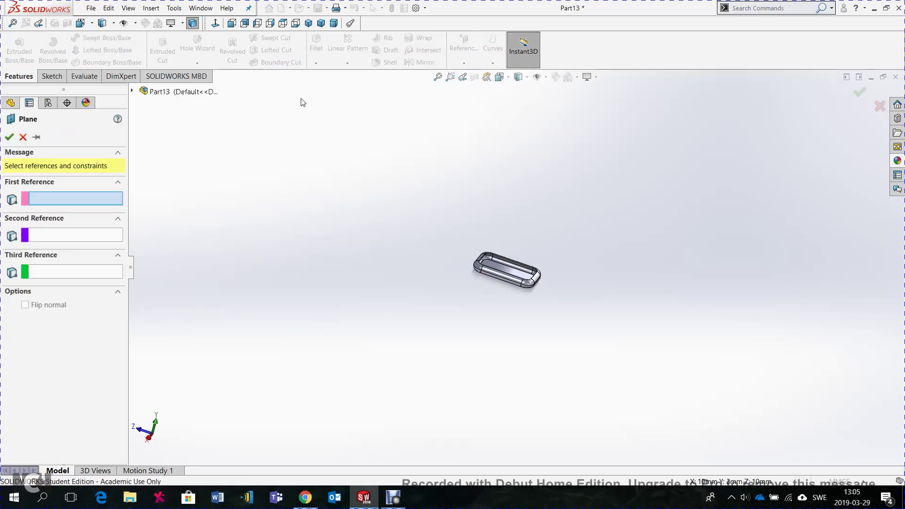
left_click(133, 92)
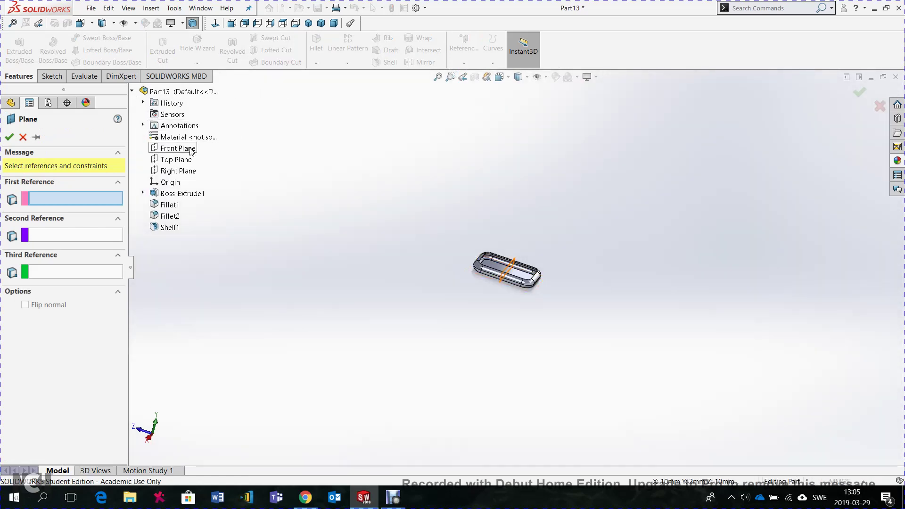
scroll(658, 271, "down", 2)
scroll(628, 266, "down", 2)
scroll(349, 303, "down", 3)
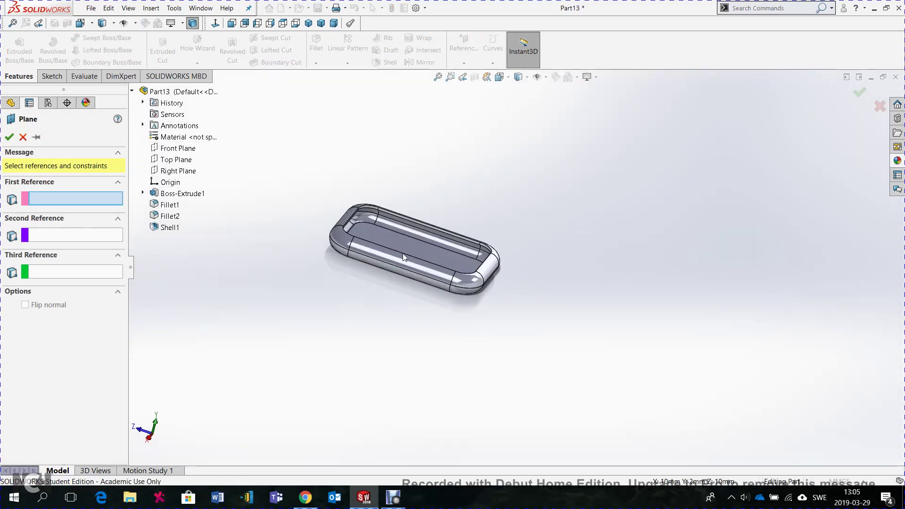
scroll(403, 257, "down", 2)
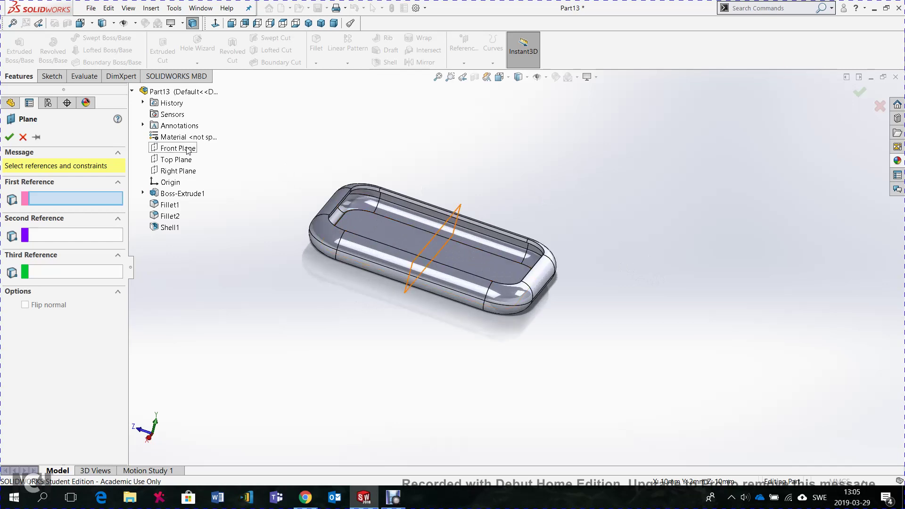
left_click(187, 172)
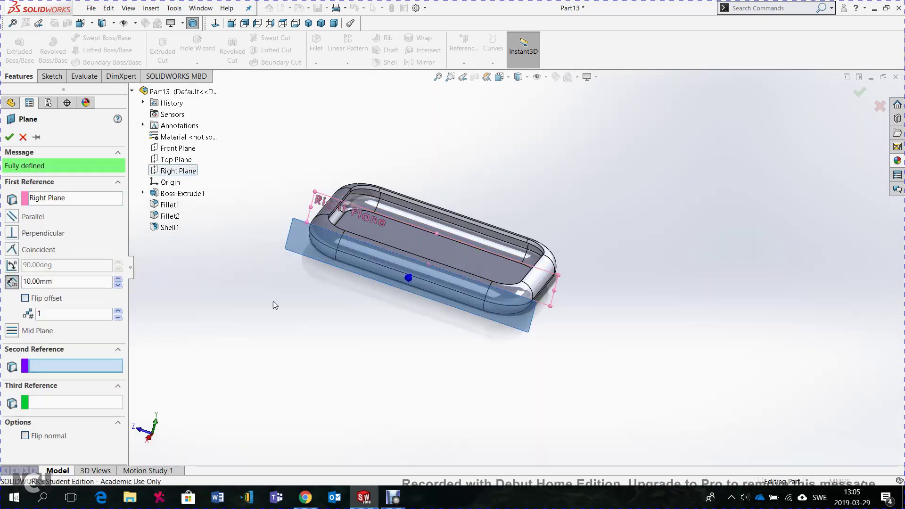
Step: Check the 10 mm offset plane from above and isometric, then accept Plane1
mouse_move(331, 295)
middle_mouse_down()
mouse_move(341, 303)
mouse_move(276, 355)
mouse_move(357, 306)
mouse_move(259, 306)
mouse_move(278, 423)
middle_mouse_up()
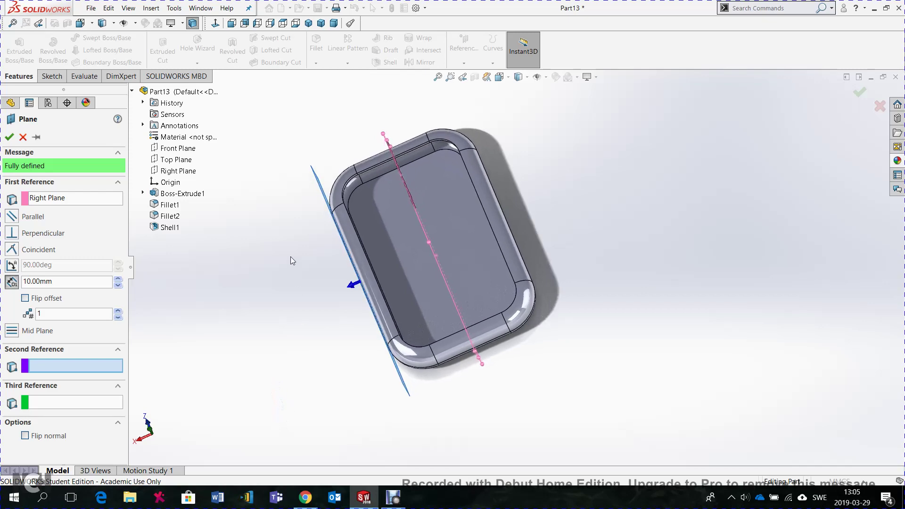
scroll(383, 228, "down", 5)
scroll(434, 234, "down", 1)
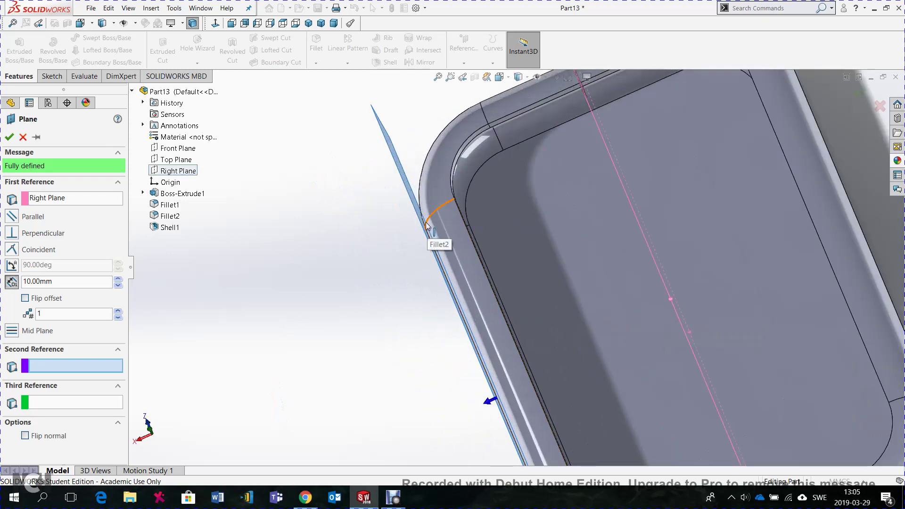
scroll(372, 273, "up", 5)
middle_click_drag(372, 273, 285, 180)
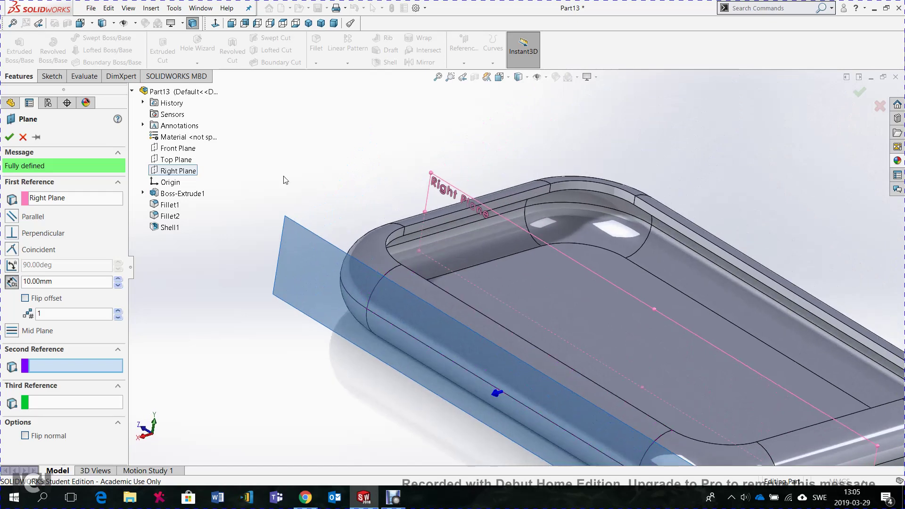
left_click(9, 137)
scroll(174, 272, "up", 2)
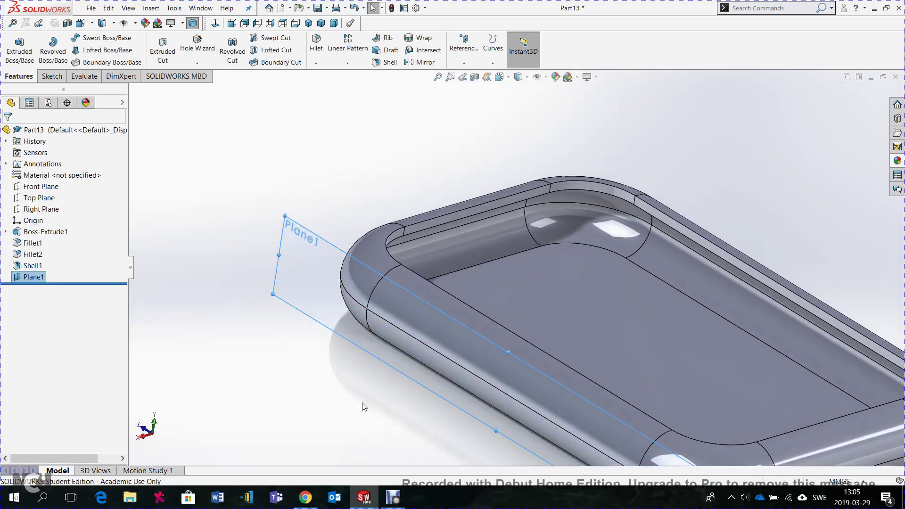
Step: Open Sketch2 on Plane1 and set the view Normal To the sketch plane
scroll(387, 374, "up", 3)
middle_click_drag(387, 374, 555, 132)
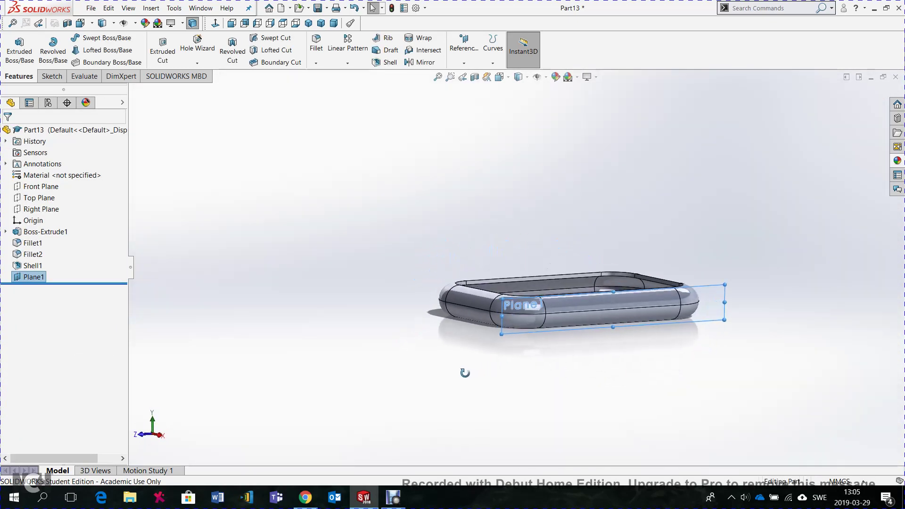
middle_click_drag(635, 195, 600, 196)
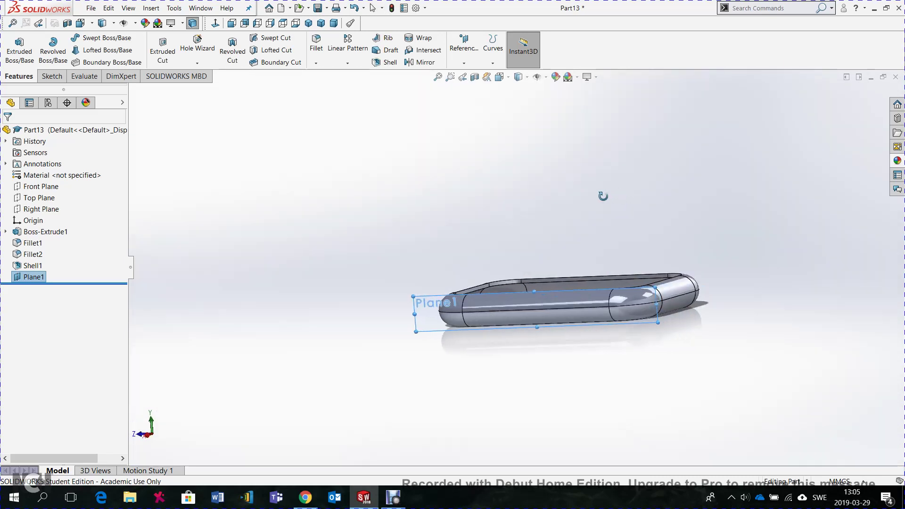
left_click(19, 279)
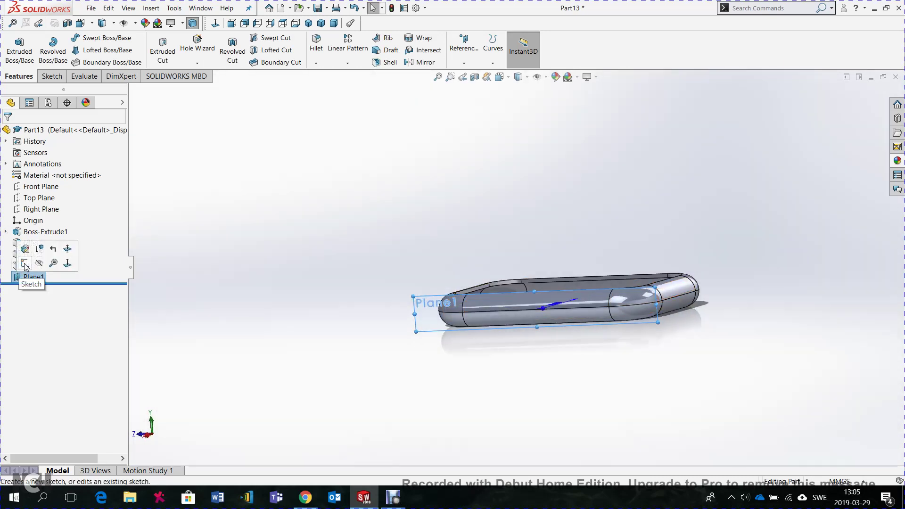
left_click(26, 267)
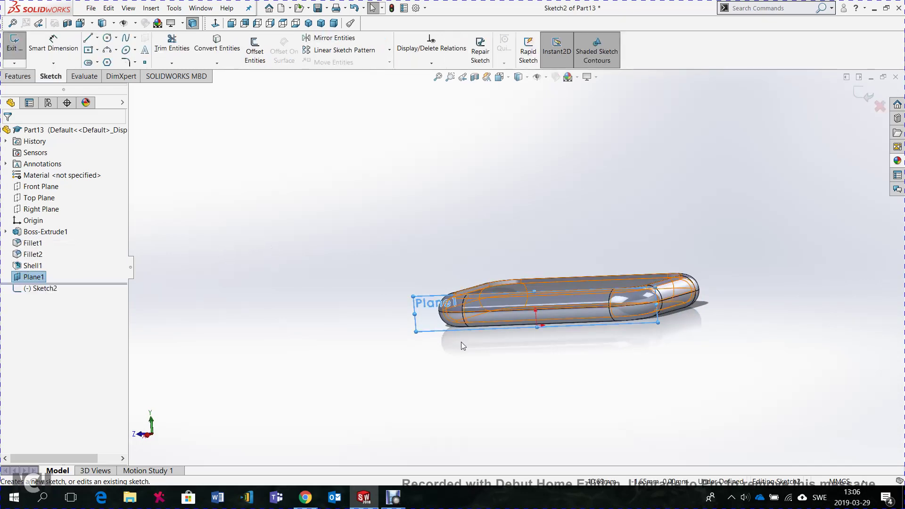
left_click(508, 78)
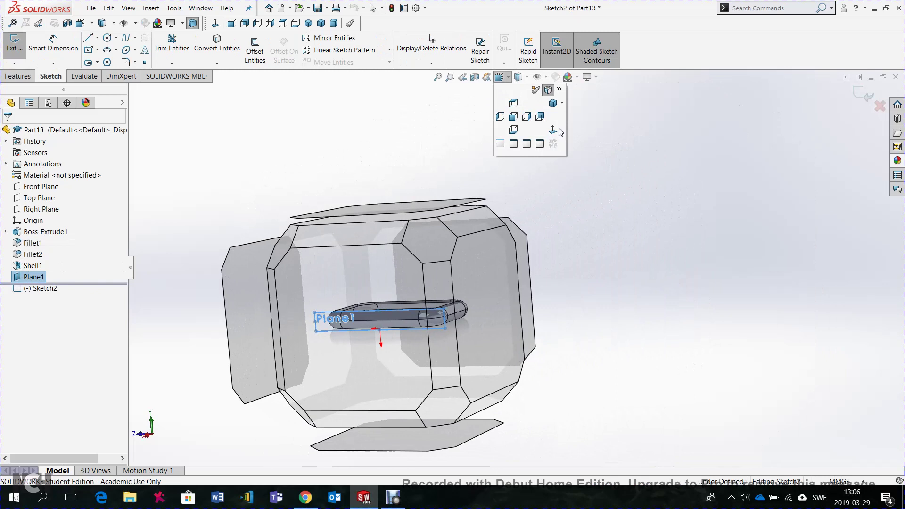
left_click(559, 130)
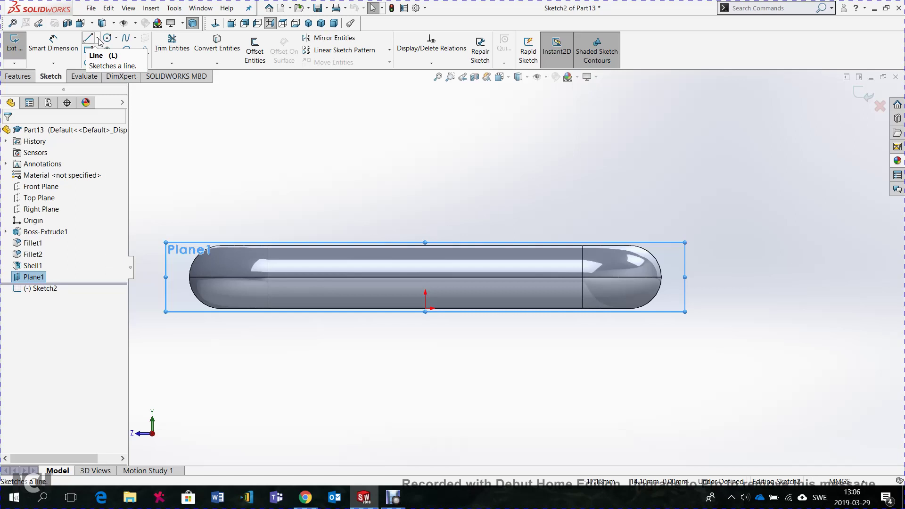
Step: Draw a mid-height construction centerline from the tray's right end to left of the origin
left_click(98, 39)
left_click(111, 61)
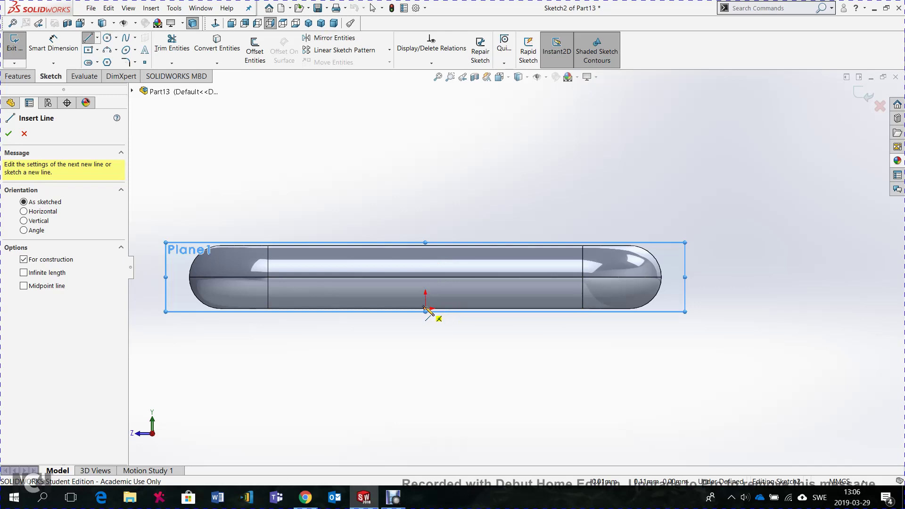
left_click(661, 277)
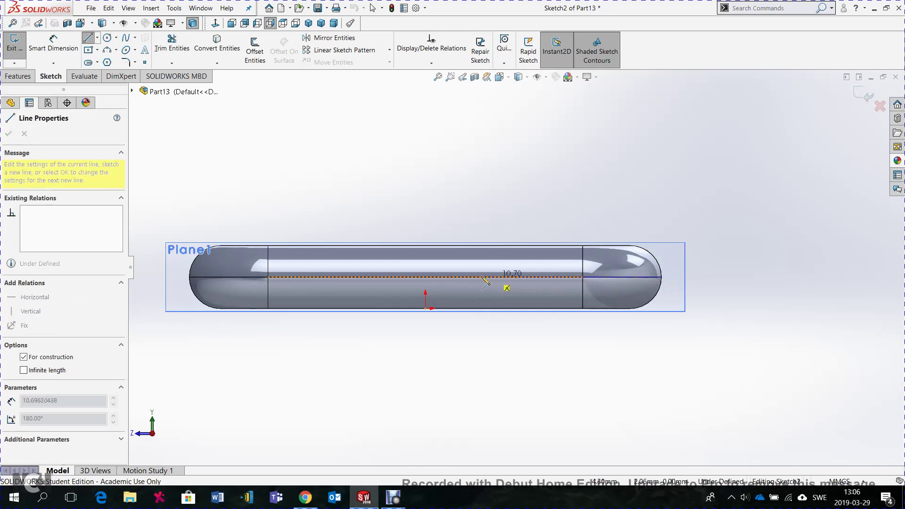
left_click(322, 277)
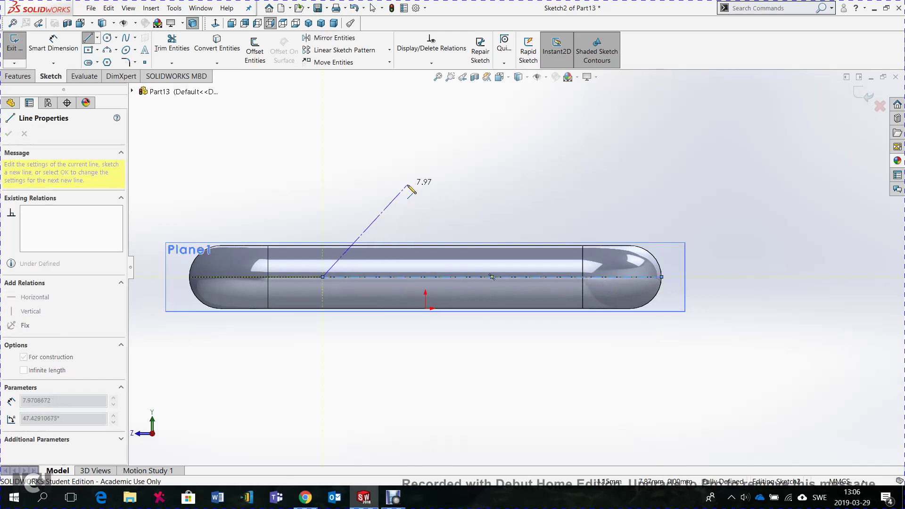
key("Escape")
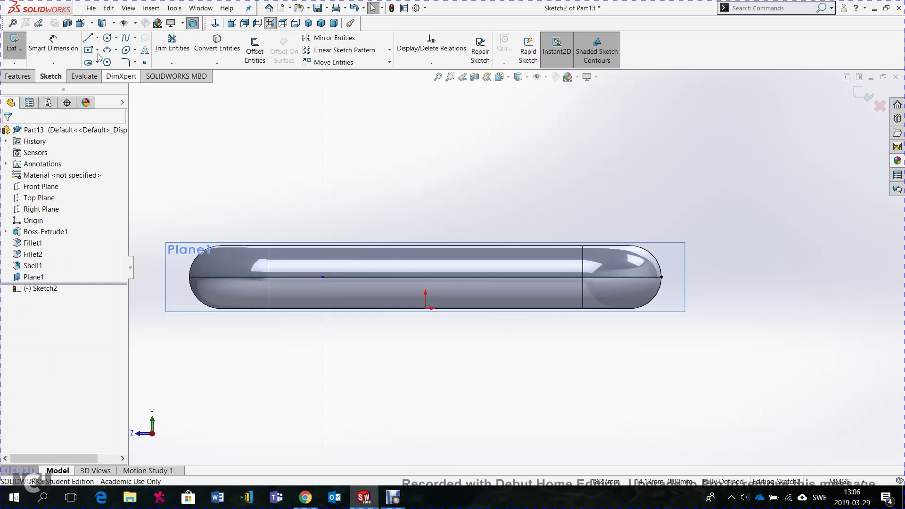
Step: Dimension Sketch2's construction centerline to a length of 20 mm
left_click(51, 46)
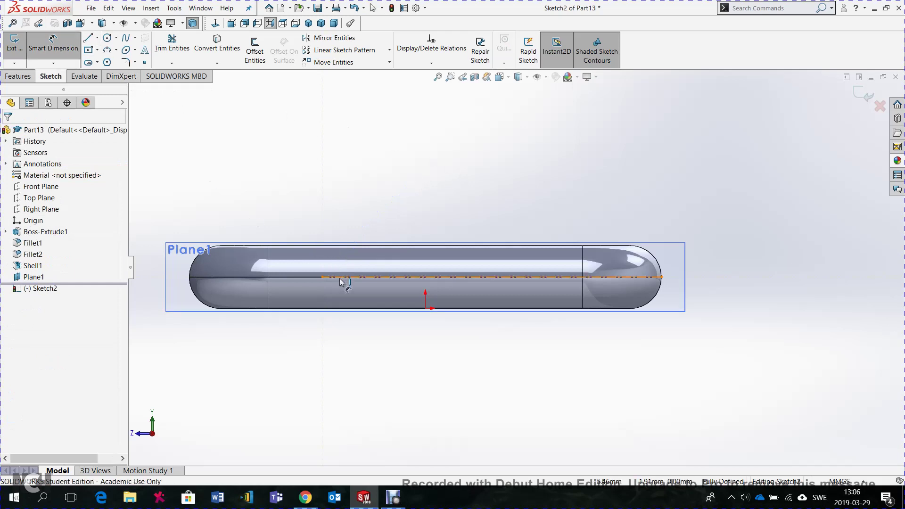
left_click(342, 278)
left_click(345, 198)
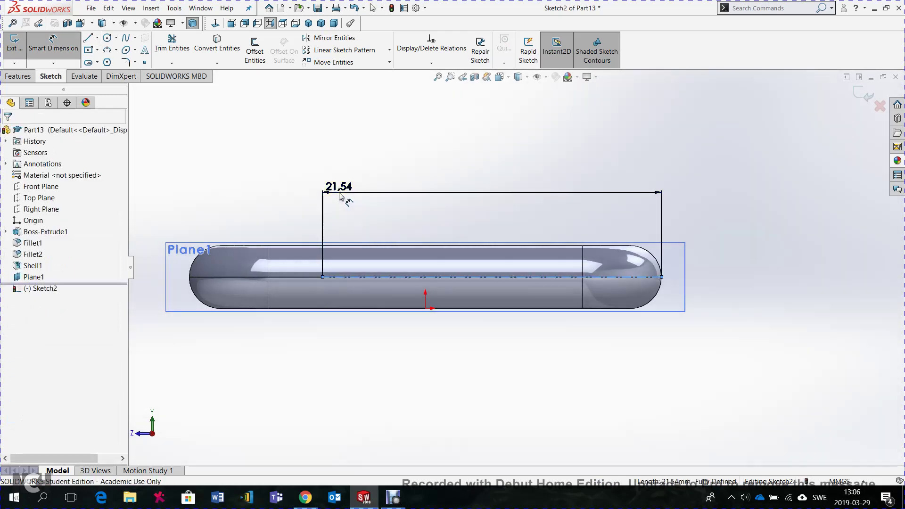
type("20")
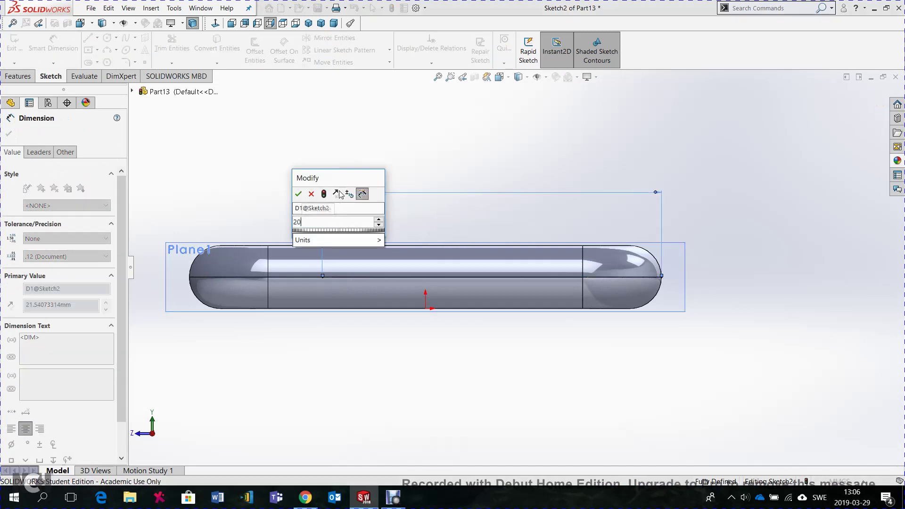
key("Return")
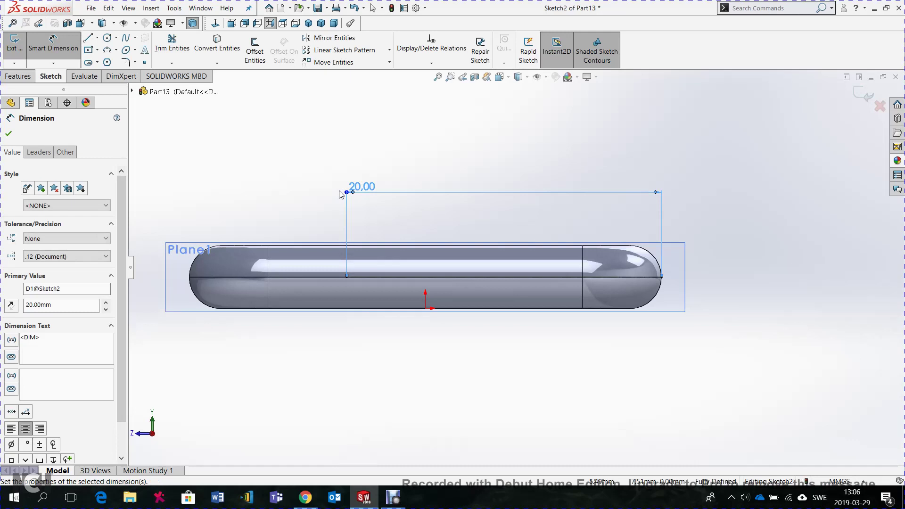
left_click(14, 134)
left_click(107, 38)
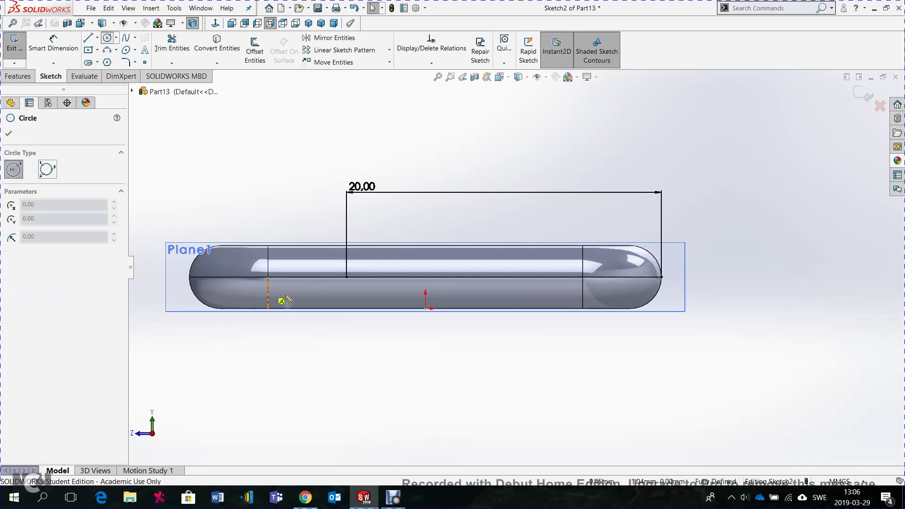
Step: Draw a small circle centred on the left endpoint of the 20 mm centerline
left_click(346, 277)
left_click(357, 296)
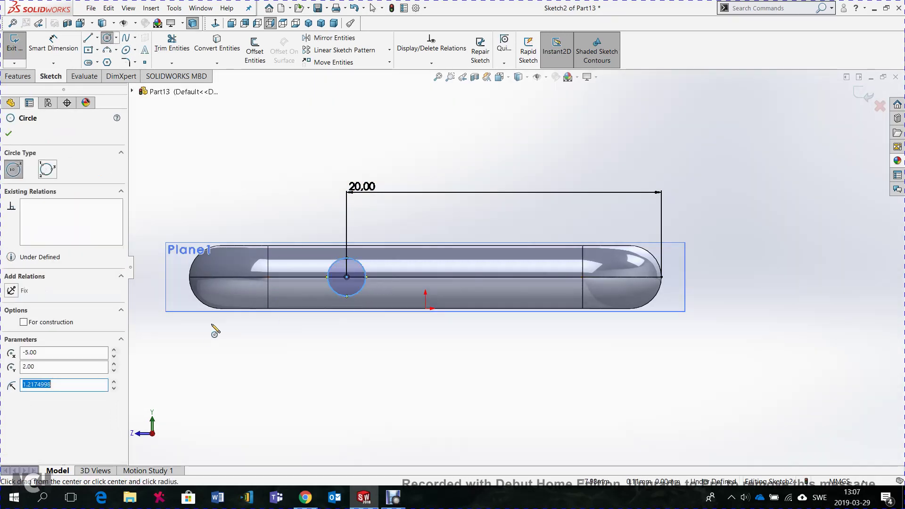
left_click(8, 135)
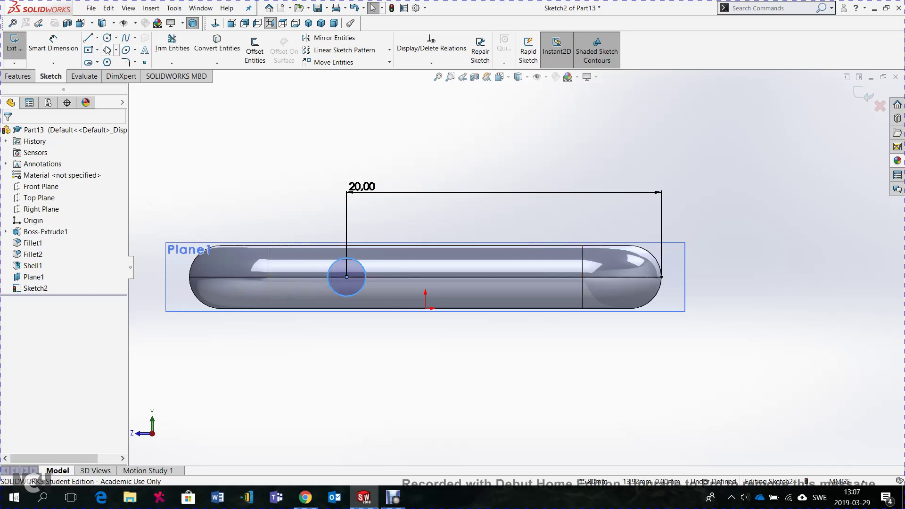
left_click(53, 45)
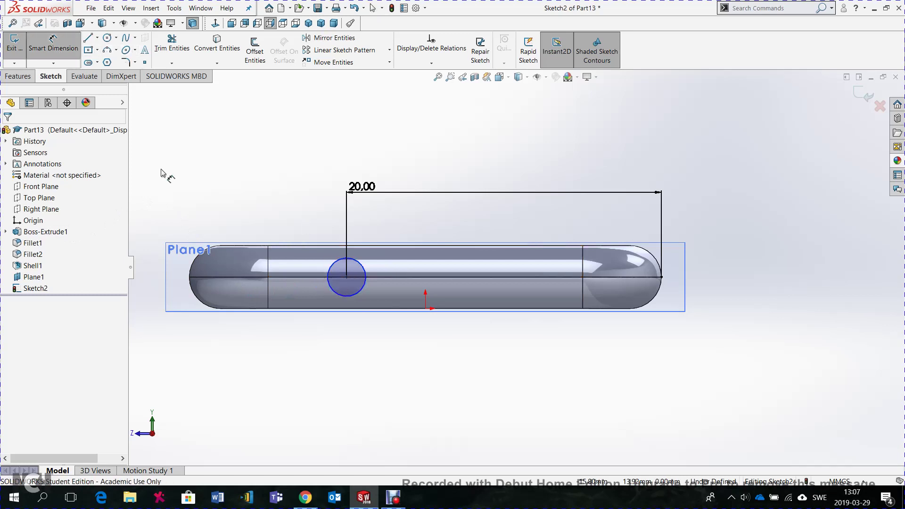
Step: Dimension the circle's diameter to 2 mm, fully defining the sketch
left_click(331, 273)
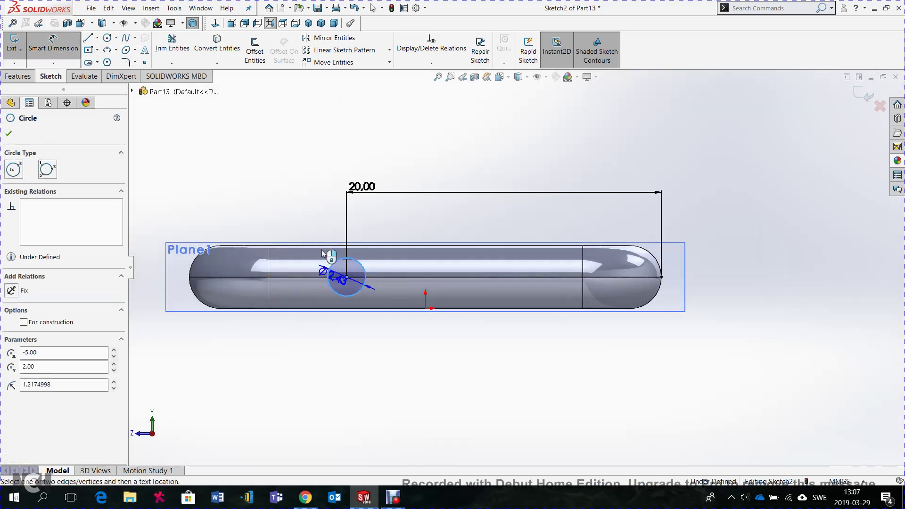
left_click(304, 229)
type("2")
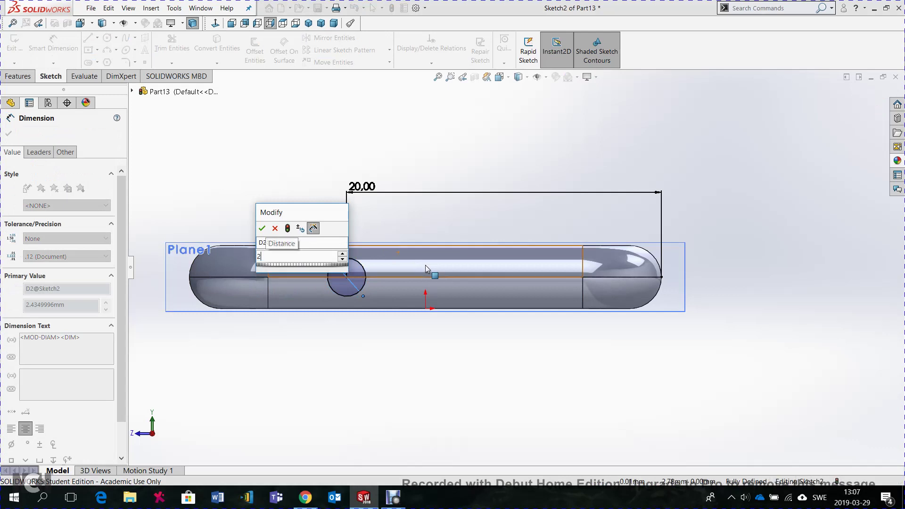
key("Return")
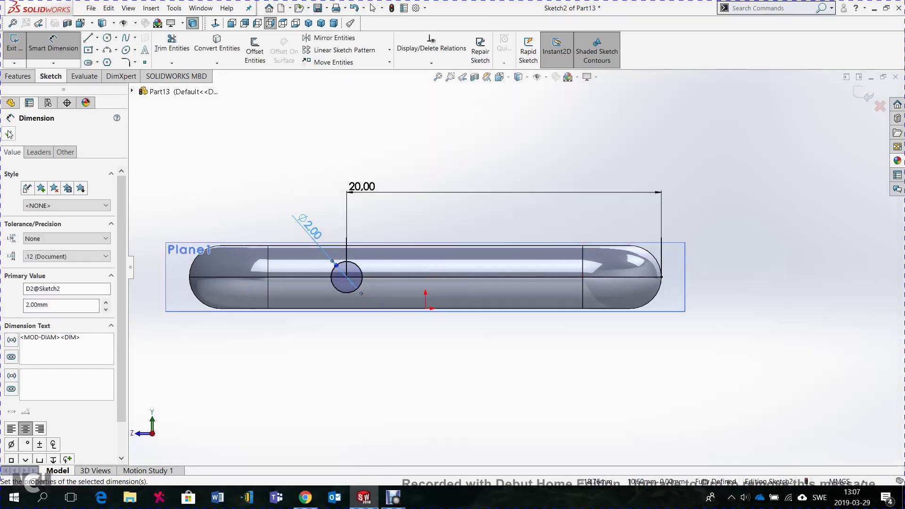
left_click(8, 134)
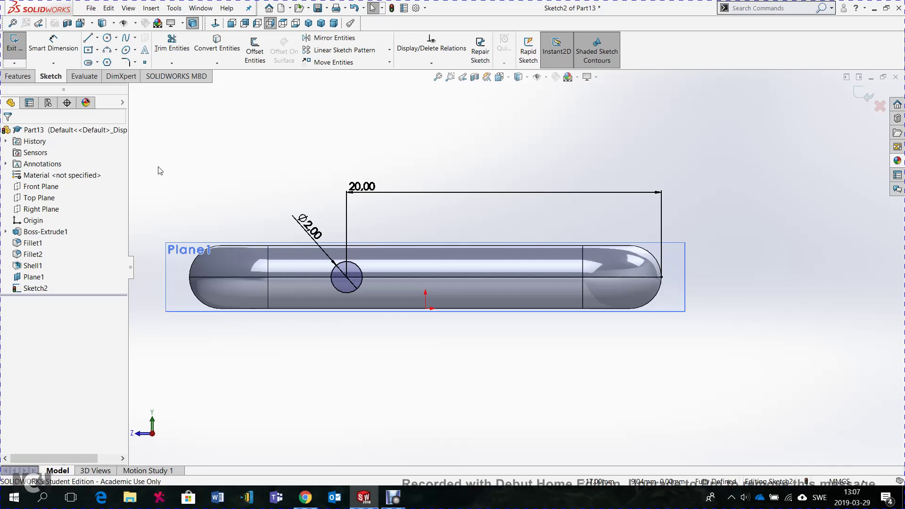
Step: Draw a thin corner rectangle on the centerline to the right of the origin
left_click(97, 50)
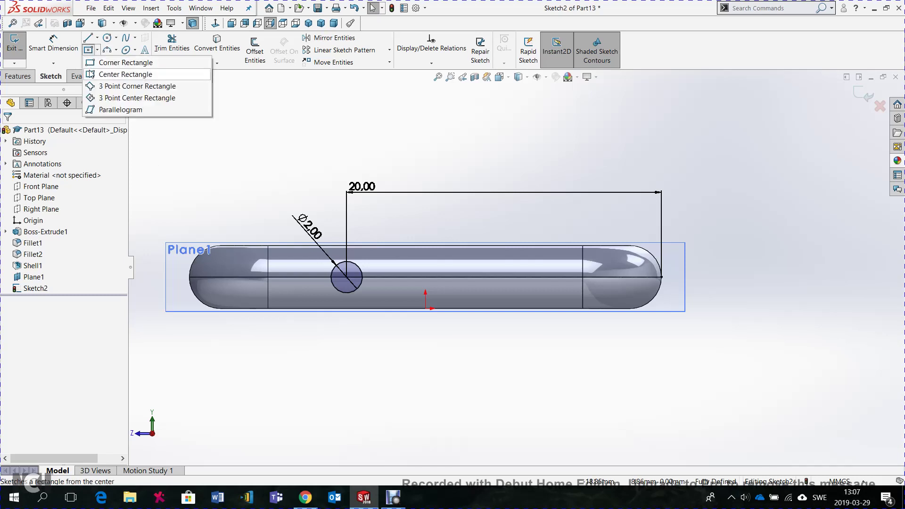
left_click(103, 63)
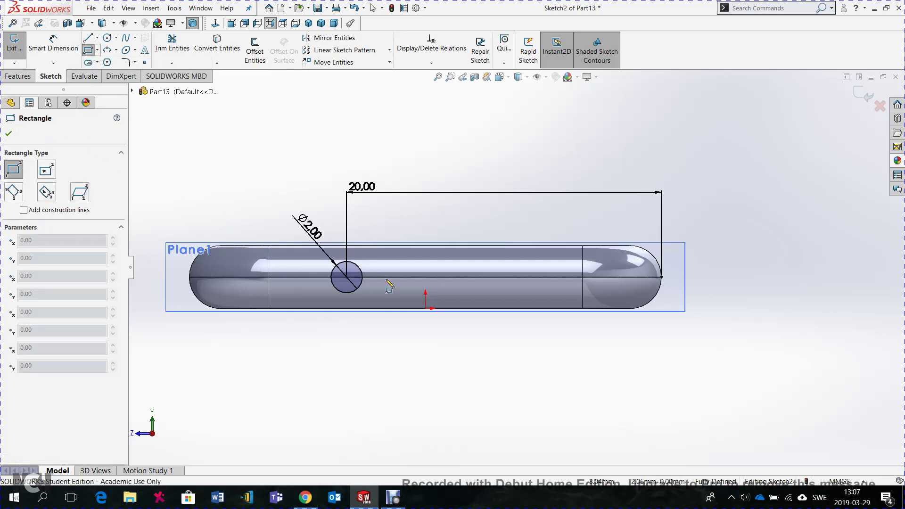
left_click(474, 278)
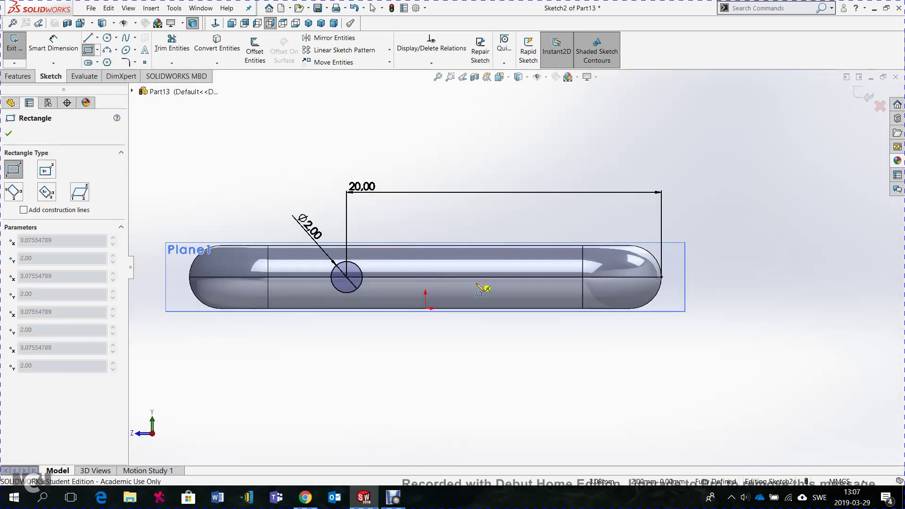
left_click(552, 287)
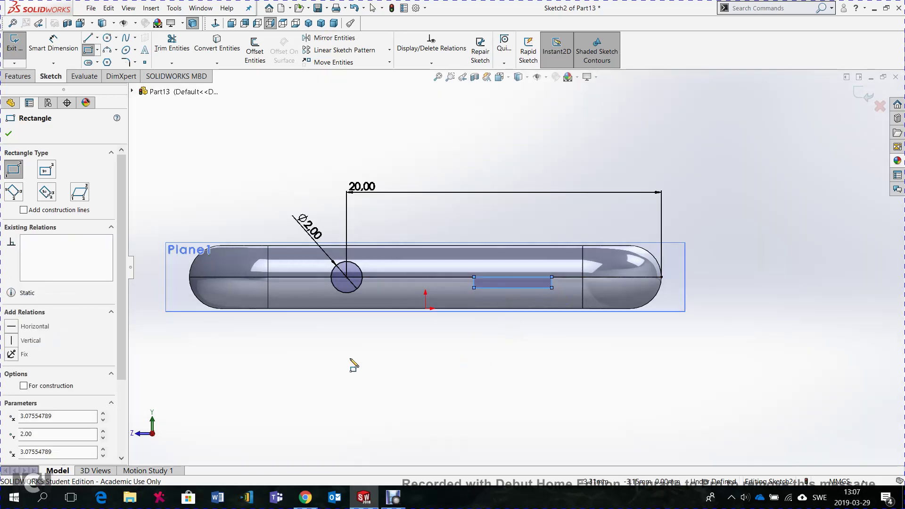
left_click(9, 134)
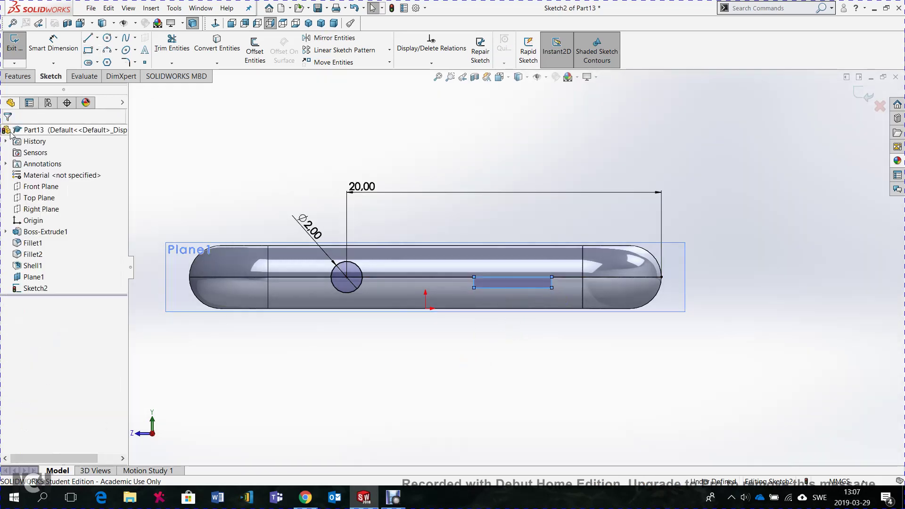
Step: Dimension the slot rectangle to 1 mm tall and 5 mm long
left_click(55, 52)
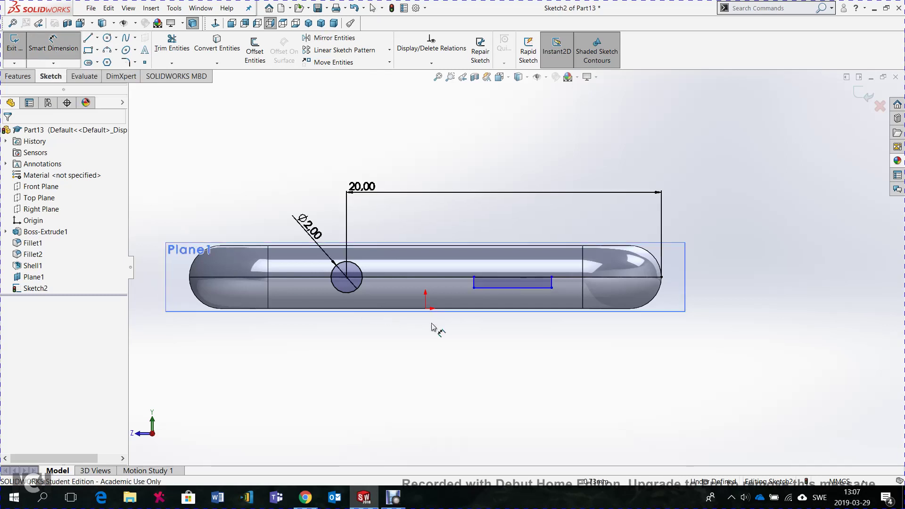
left_click(492, 278)
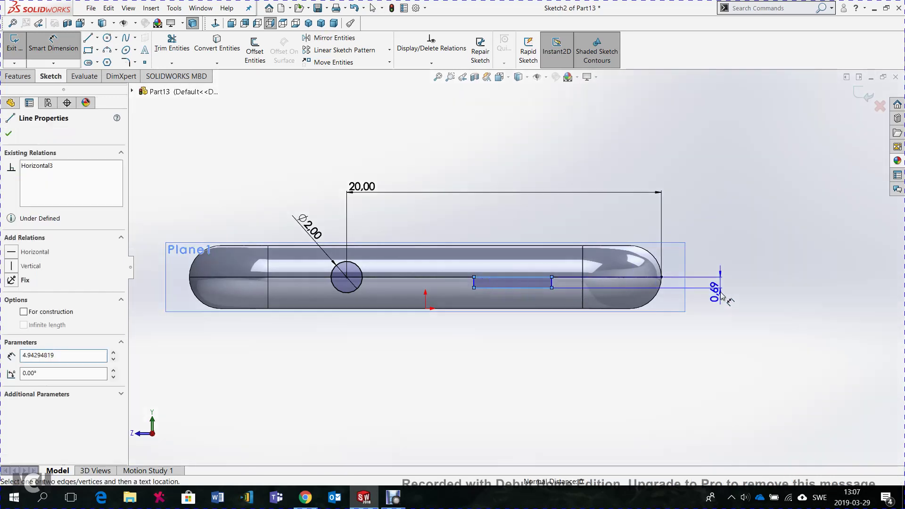
left_click(721, 296)
type("1")
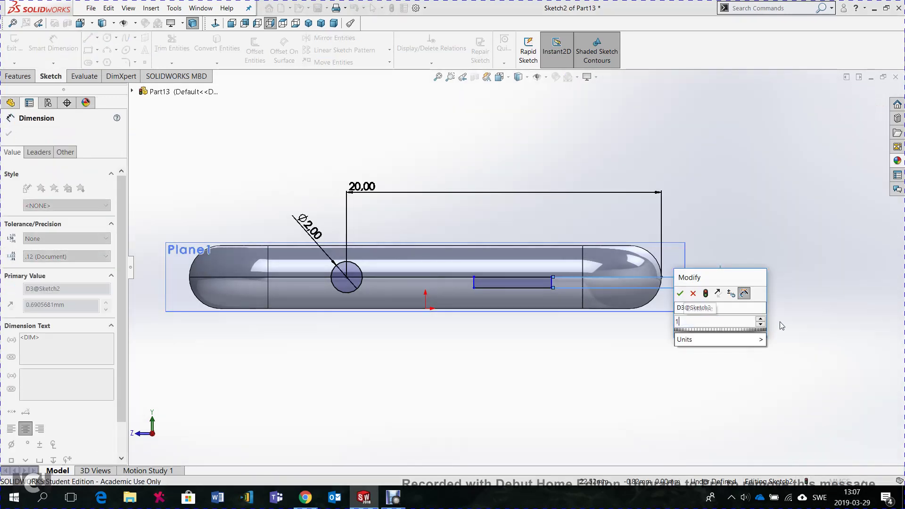
key("Return")
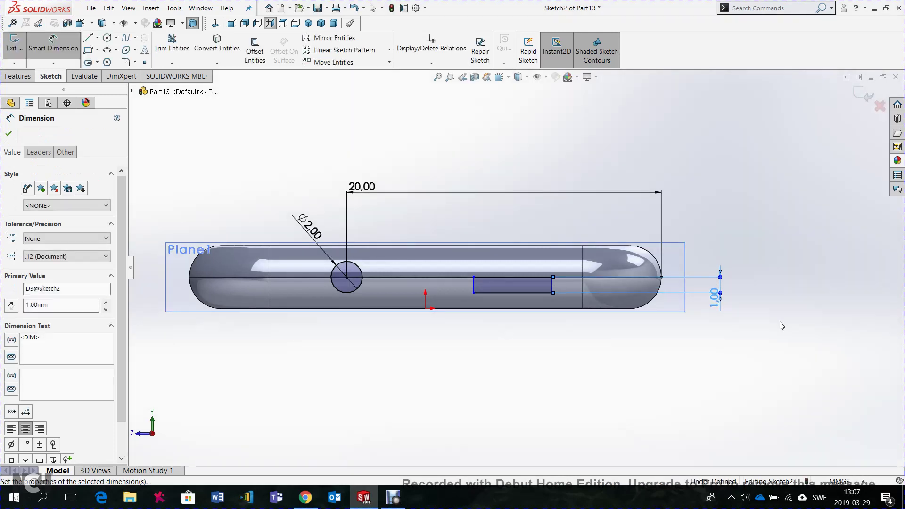
left_click(517, 293)
left_click(537, 349)
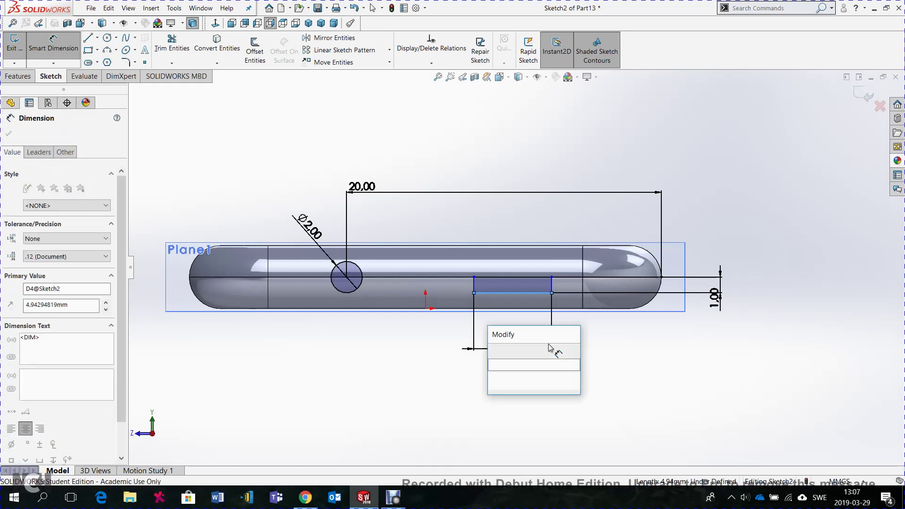
type("5")
key("Return")
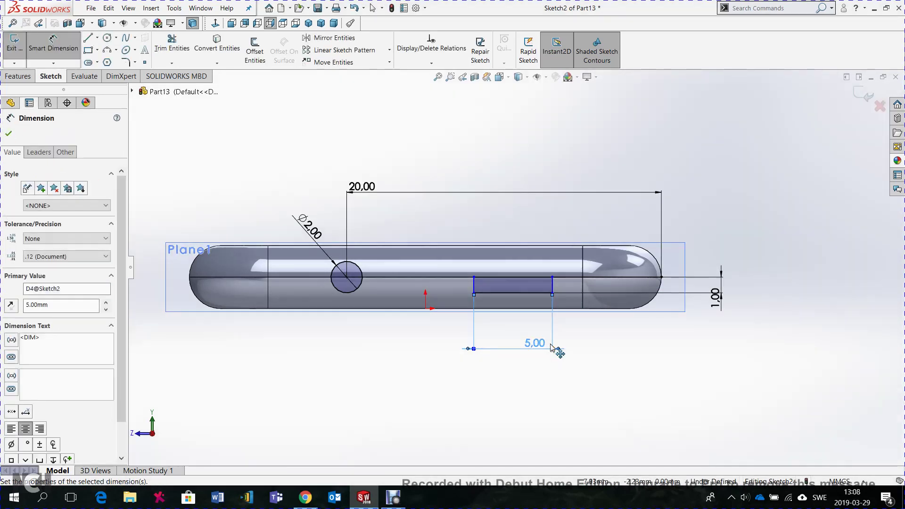
Step: Place the slot 7 mm from the case's right end and exit the sketch
left_click(553, 287)
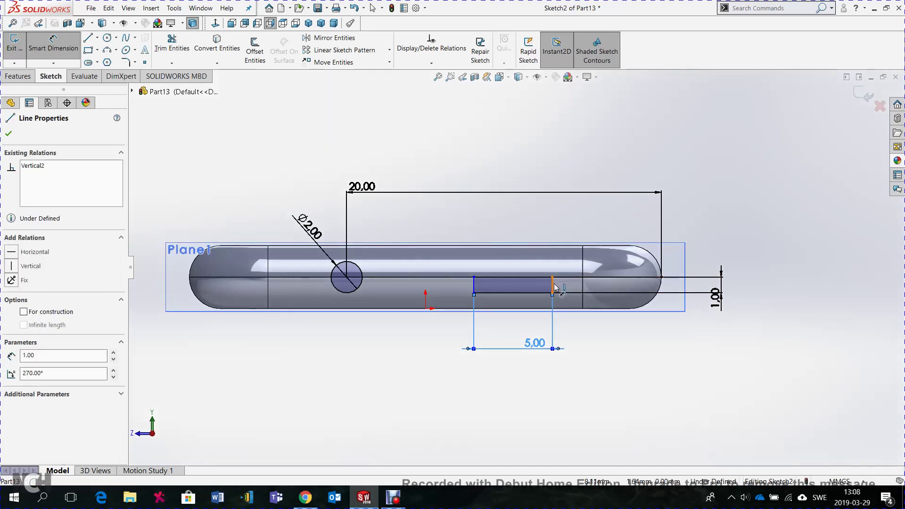
left_click(662, 277)
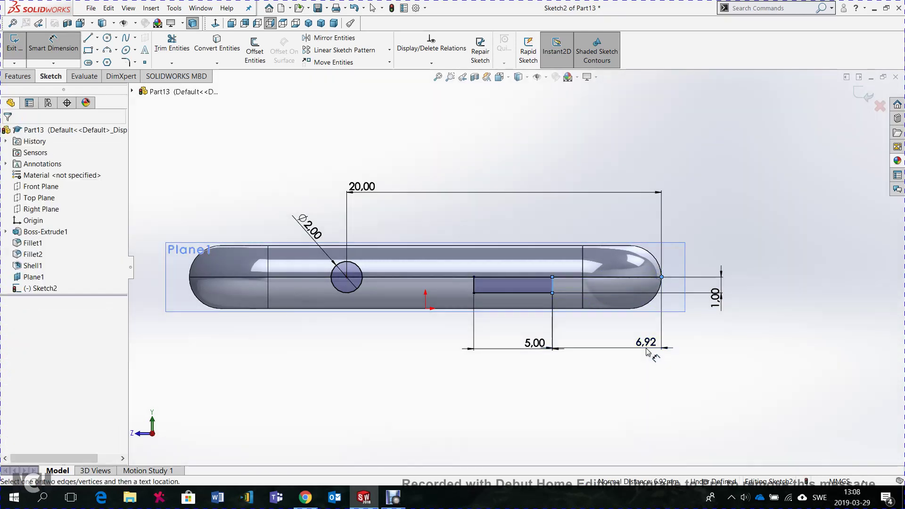
left_click(647, 351)
type("7")
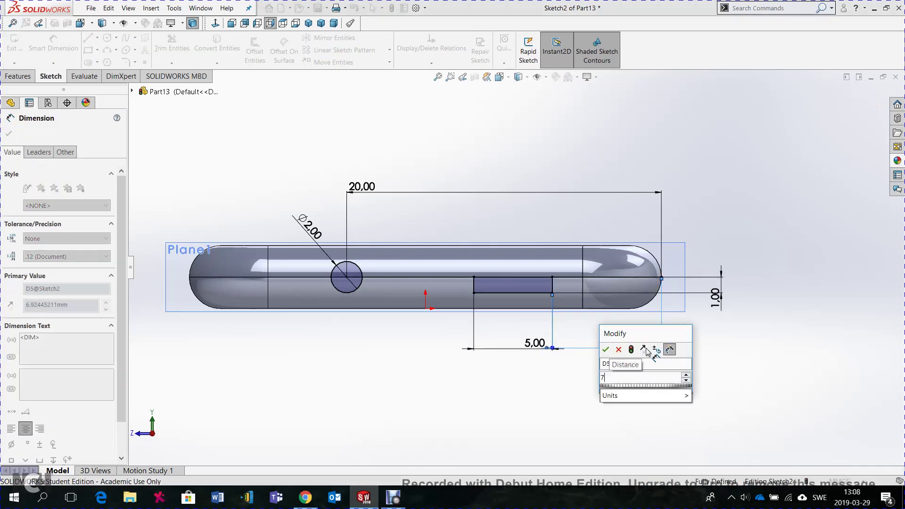
key("Return")
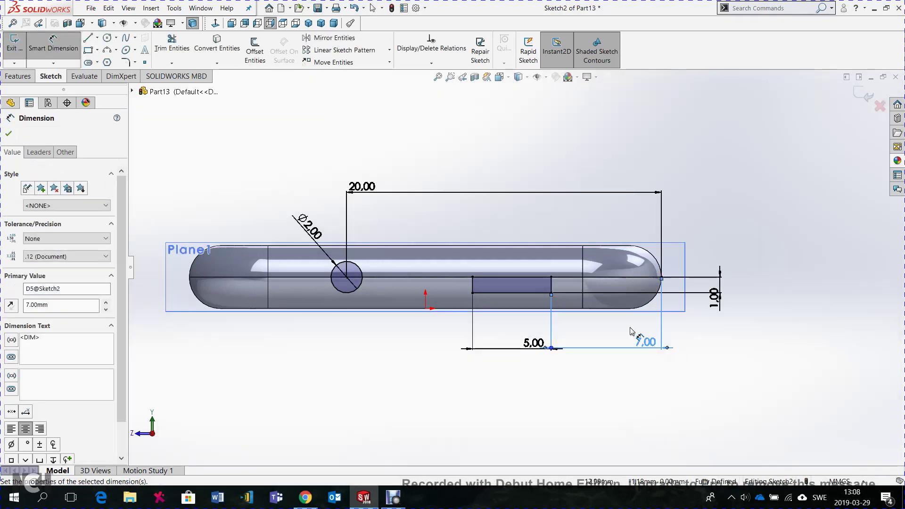
left_click(9, 137)
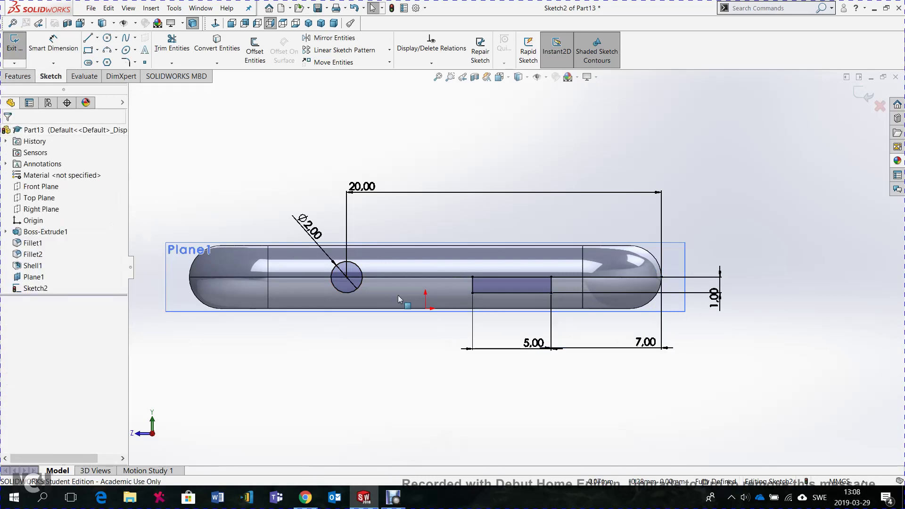
left_click(14, 48)
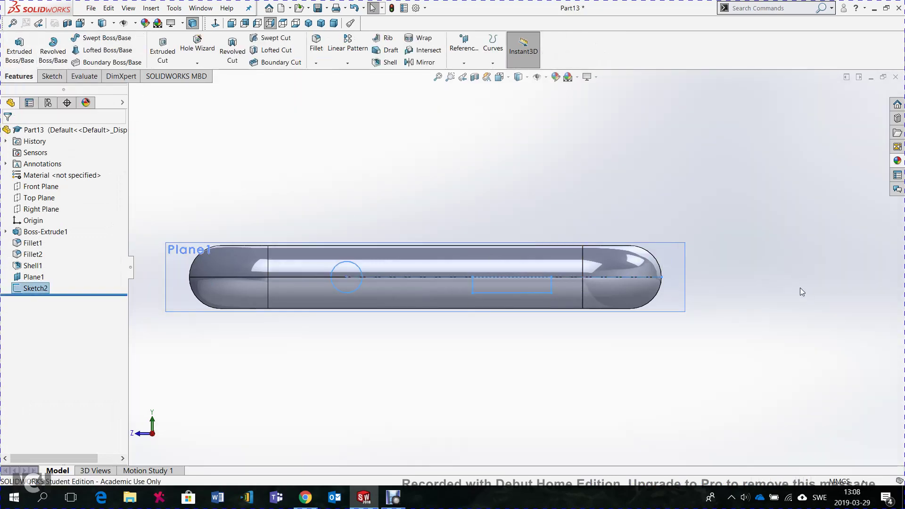
Step: Extrude-cut Sketch2's circle and slot Blind 4.00 mm into the side wall
mouse_move(800, 288)
middle_mouse_down()
mouse_move(722, 343)
mouse_move(721, 375)
middle_mouse_up()
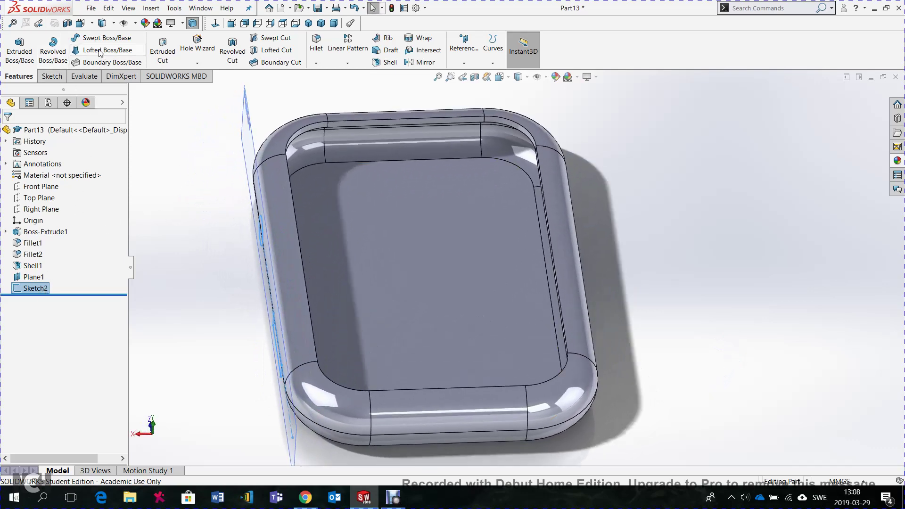
left_click(162, 47)
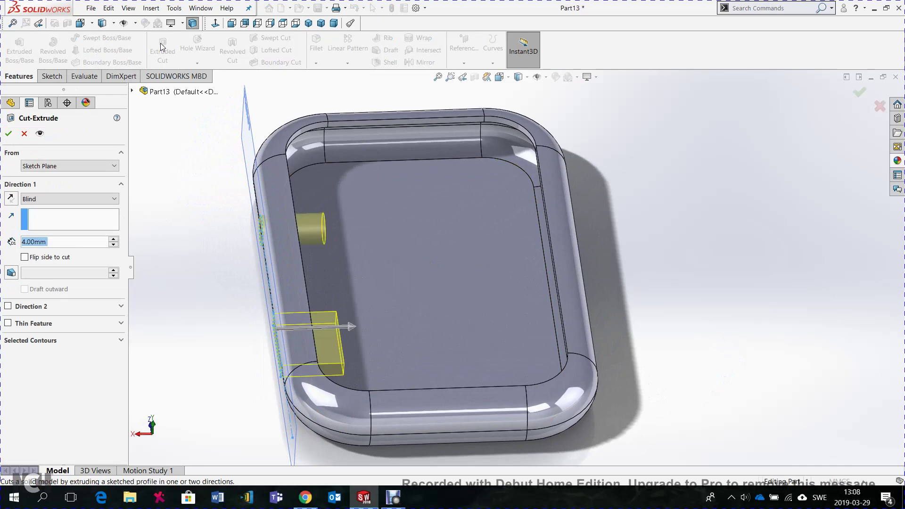
left_click(8, 134)
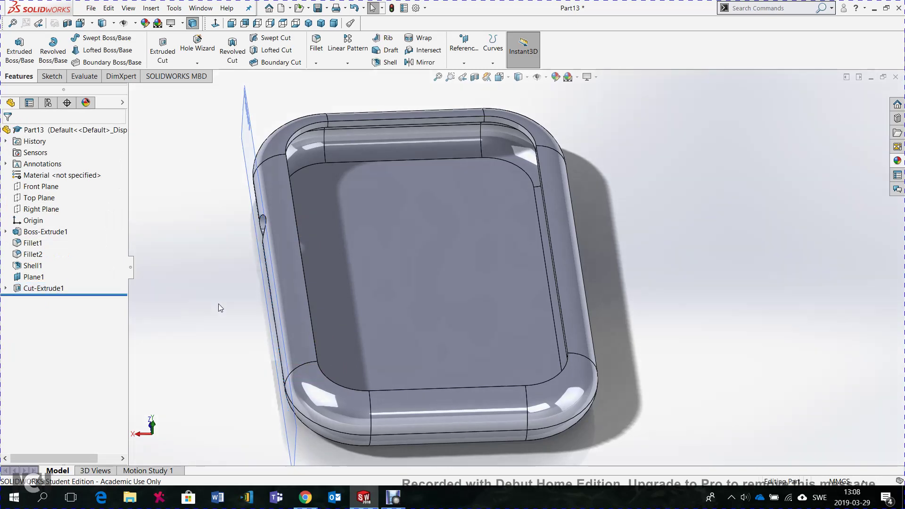
Step: Hide Plane1 so the hole and slot are unobstructed
mouse_move(219, 303)
middle_mouse_down()
mouse_move(329, 318)
mouse_move(328, 364)
middle_mouse_up()
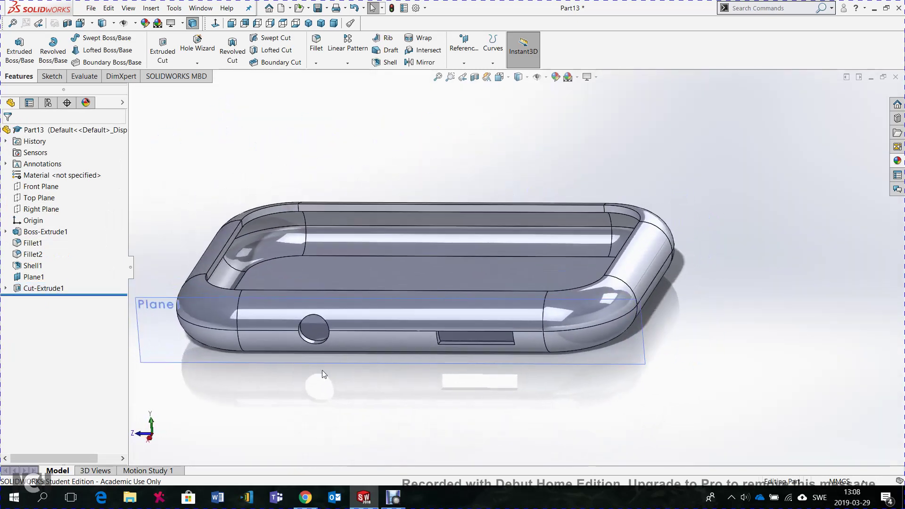
right_click(310, 304)
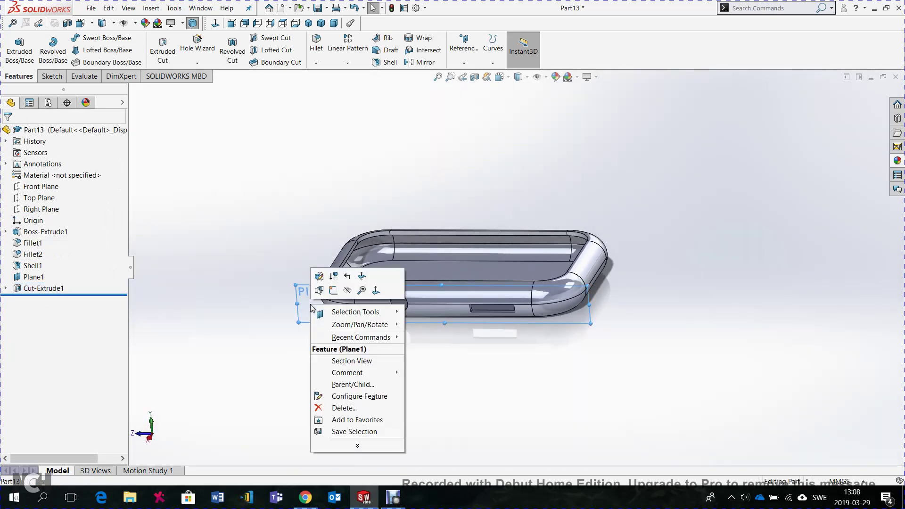
left_click(348, 291)
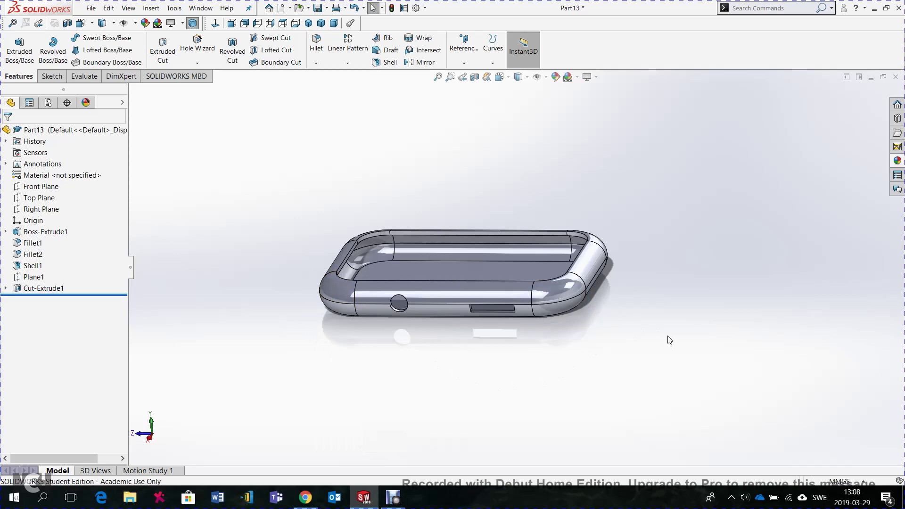
Step: Switch the display style to Shaded without edges
mouse_move(670, 340)
middle_mouse_down()
mouse_move(587, 414)
mouse_move(646, 168)
middle_mouse_up()
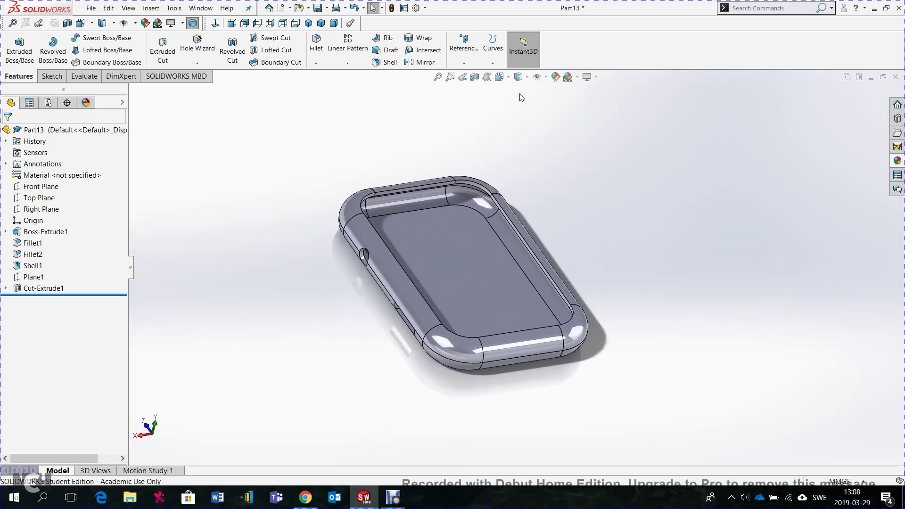
left_click(518, 77)
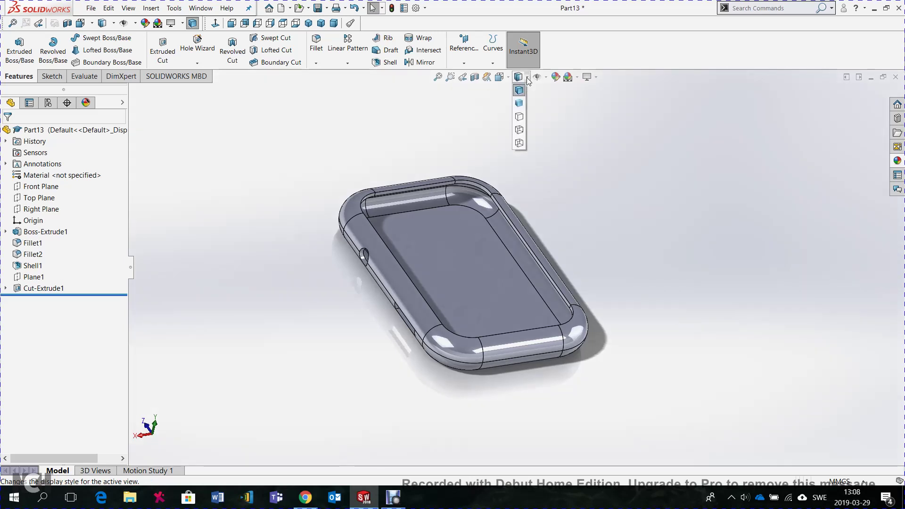
left_click(518, 107)
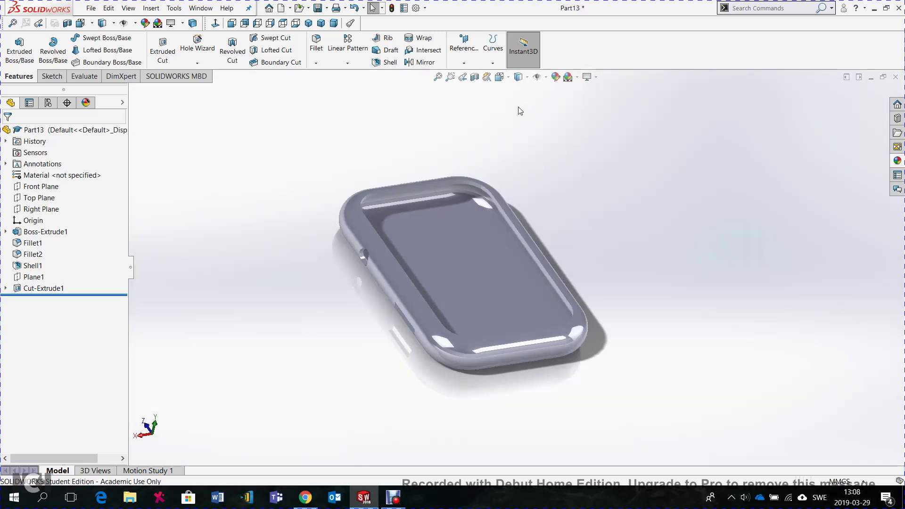
Step: Apply the polished Gold metal appearance to the whole part Part13
left_click(899, 160)
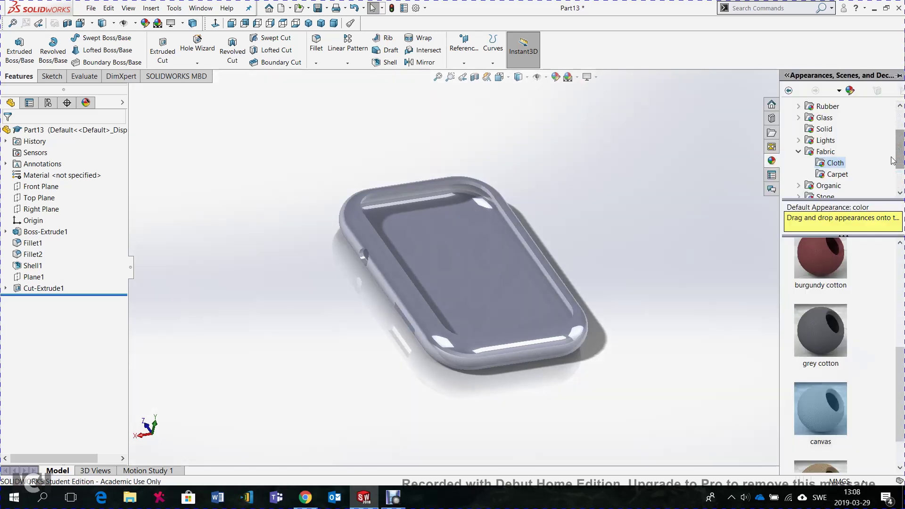
left_click(798, 152)
scroll(799, 154, "up", 2)
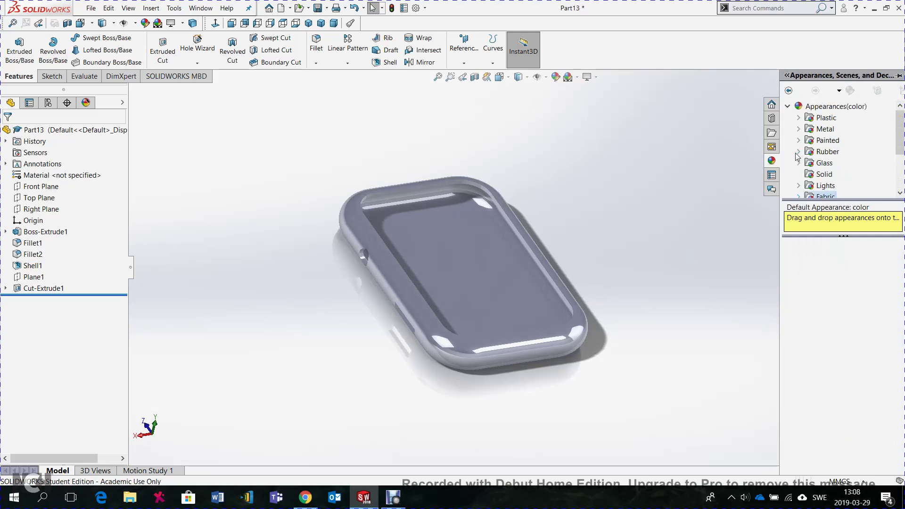
left_click(798, 129)
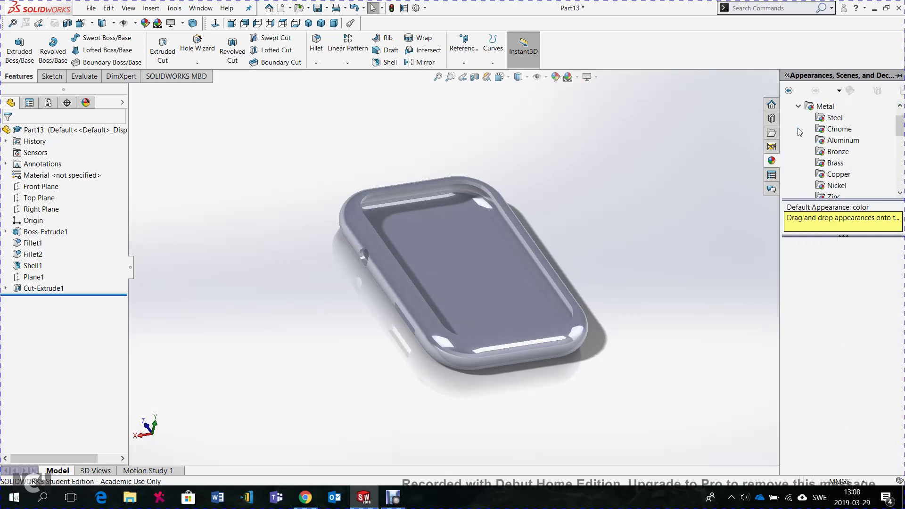
scroll(807, 139, "down", 1)
scroll(808, 139, "down", 1)
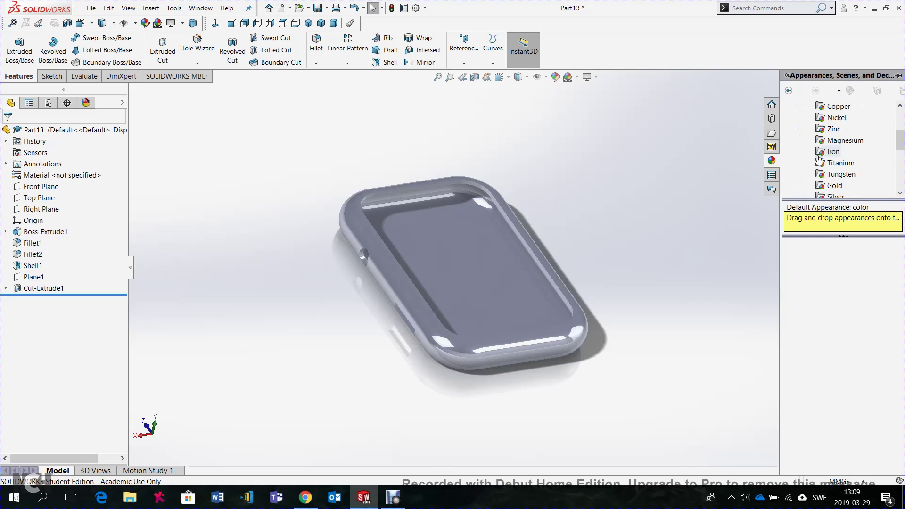
left_click(833, 186)
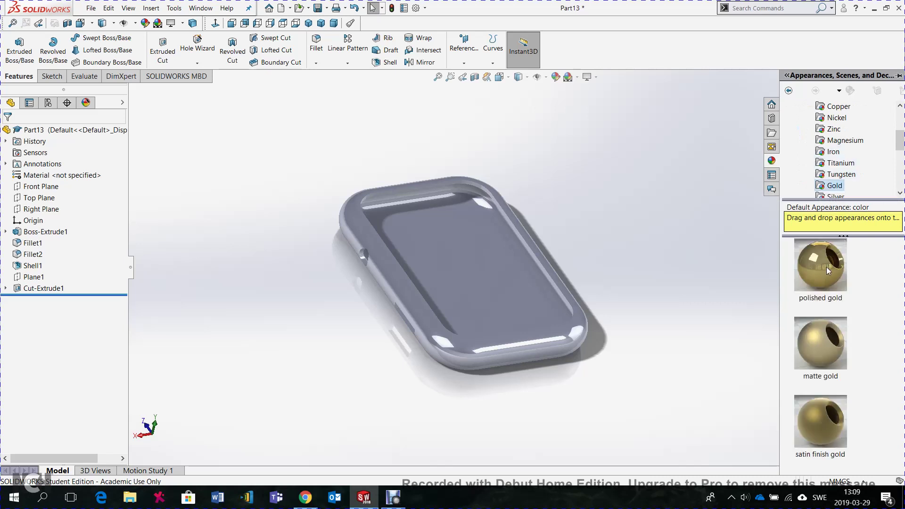
left_click_drag(826, 266, 487, 266)
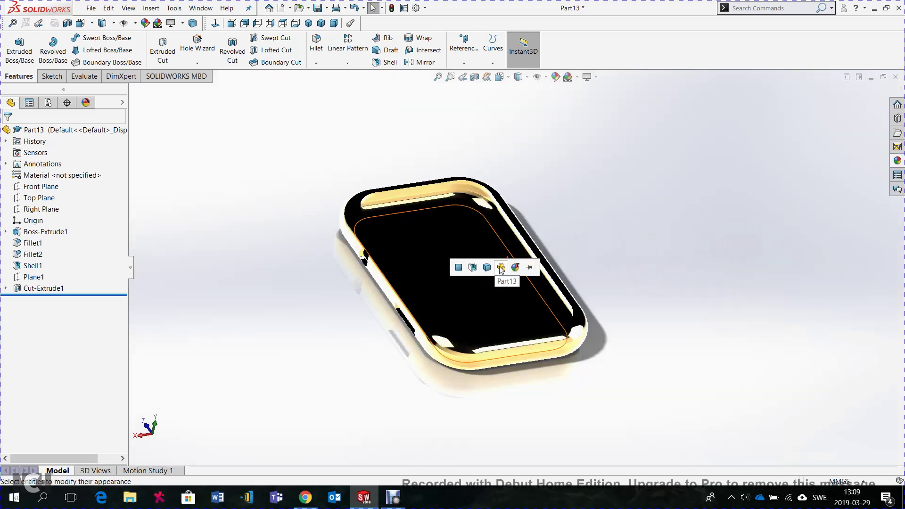
left_click(503, 268)
mouse_move(628, 310)
middle_mouse_down()
mouse_move(551, 169)
mouse_move(542, 97)
mouse_move(430, 105)
mouse_move(424, 95)
mouse_move(451, 160)
mouse_move(512, 141)
mouse_move(632, 155)
mouse_move(766, 351)
mouse_move(772, 216)
mouse_move(499, 134)
mouse_move(503, 307)
mouse_move(429, 355)
mouse_move(323, 455)
mouse_move(279, 430)
mouse_move(613, 94)
mouse_move(709, 405)
mouse_move(751, 411)
mouse_move(313, 430)
mouse_move(621, 373)
mouse_move(424, 335)
mouse_move(460, 323)
mouse_move(404, 303)
mouse_move(450, 382)
mouse_move(473, 329)
middle_mouse_up()
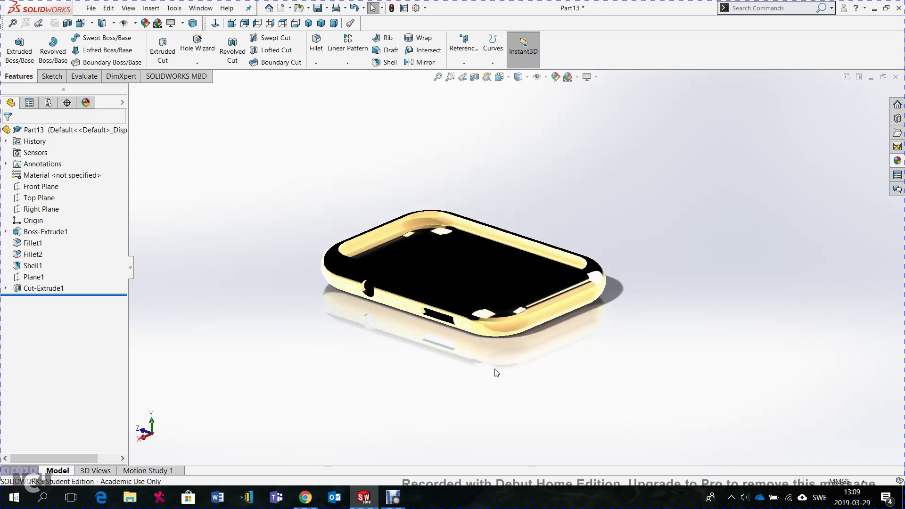